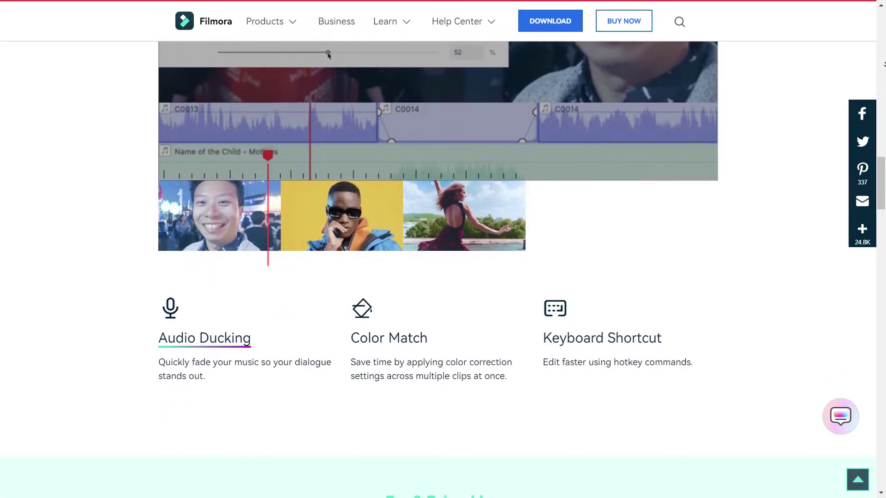
# Look through the Filmora web page's feature sections, from Audio Ducking down to Speed Control and Color Grading.
pyautogui.scroll(-5, 438, 231)
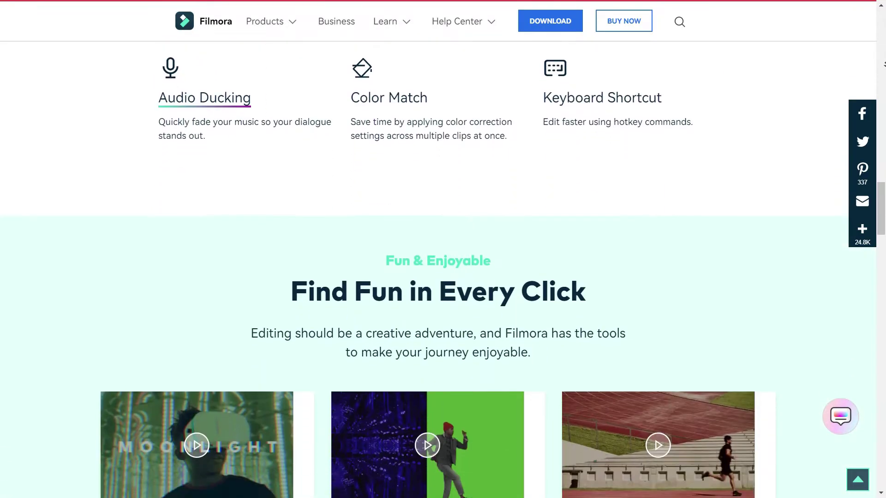
pyautogui.scroll(-5, 439, 230)
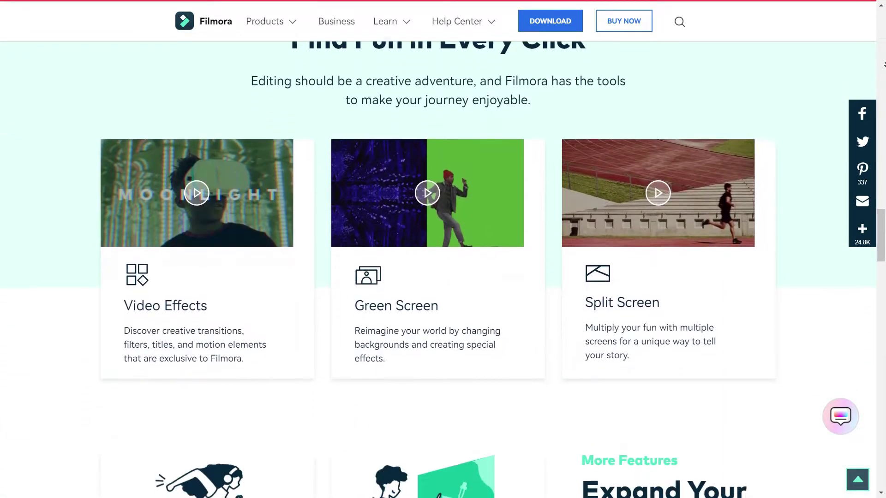
pyautogui.scroll(-5, 438, 230)
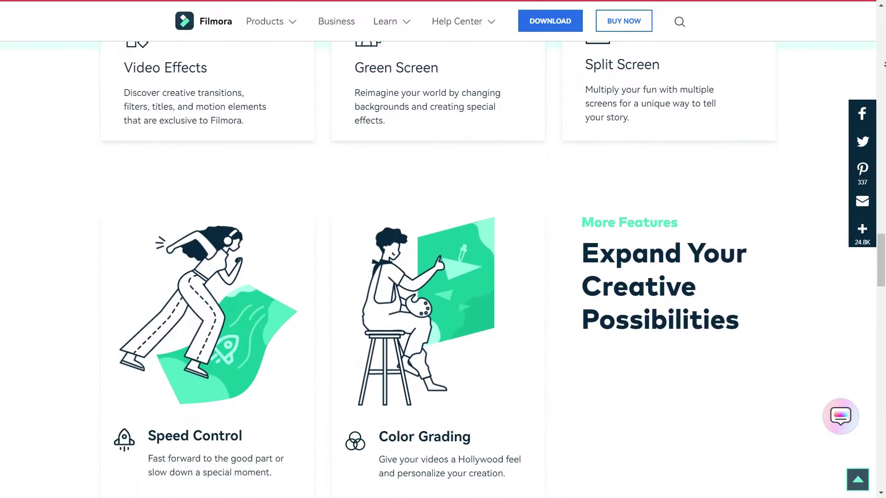
pyautogui.scroll(-5, 438, 230)
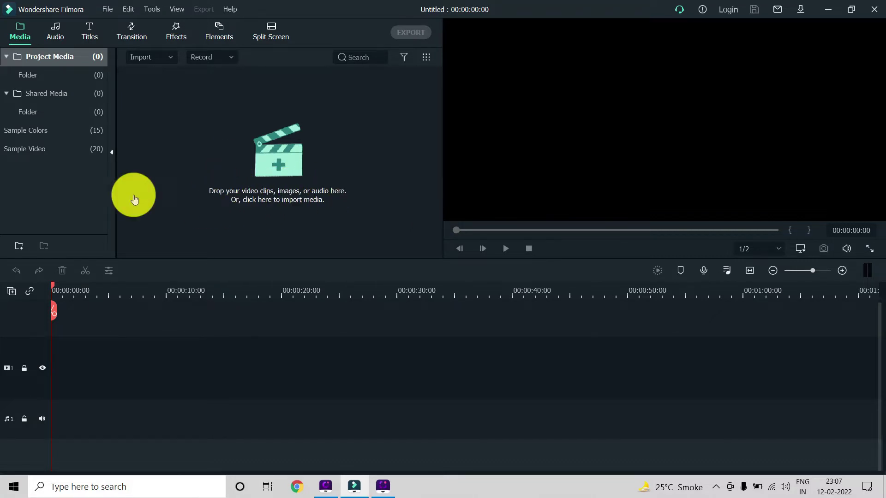
# Browse the Sample Video and Sample Colors media collections, then return to Project Media and collapse its folder.
pyautogui.click(35, 152)
pyautogui.scroll(-5, 222, 163)
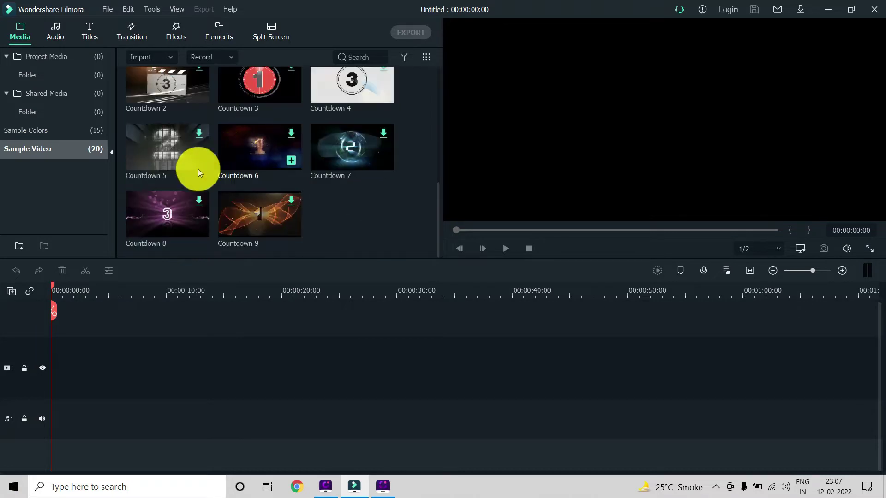
pyautogui.scroll(5, 194, 139)
pyautogui.click(42, 131)
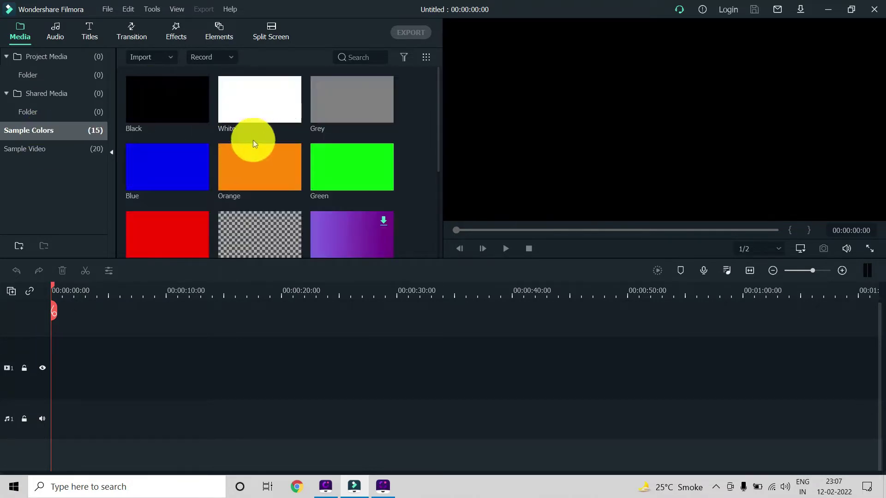
pyautogui.scroll(-3, 245, 136)
pyautogui.scroll(3, 221, 134)
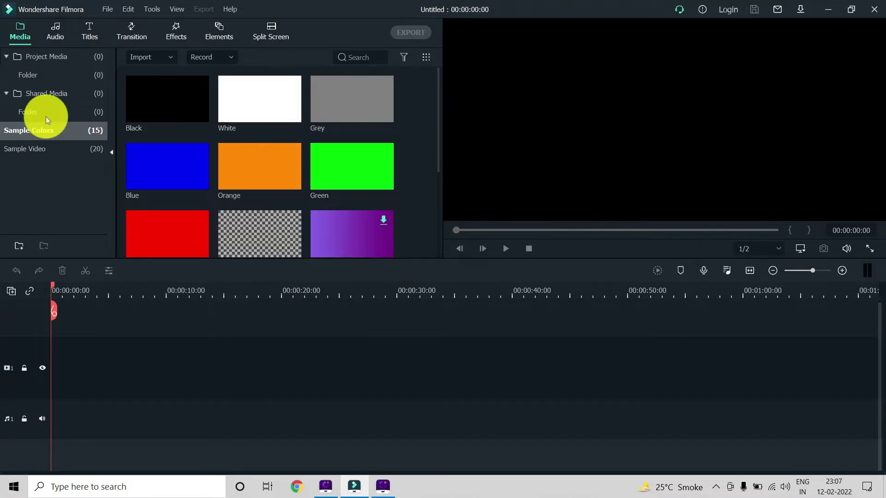
pyautogui.click(43, 76)
pyautogui.doubleClick(75, 57)
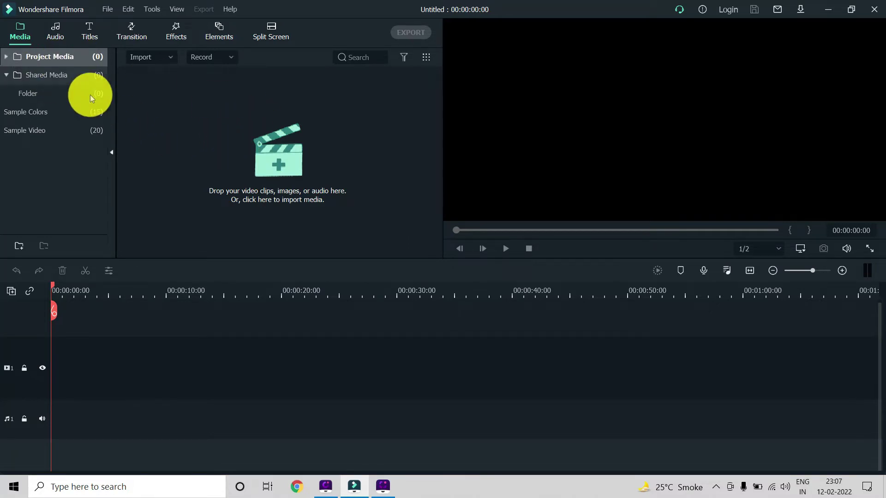
# Browse the included audio library and its Young & Bright category, then collapse the Included list.
pyautogui.click(56, 33)
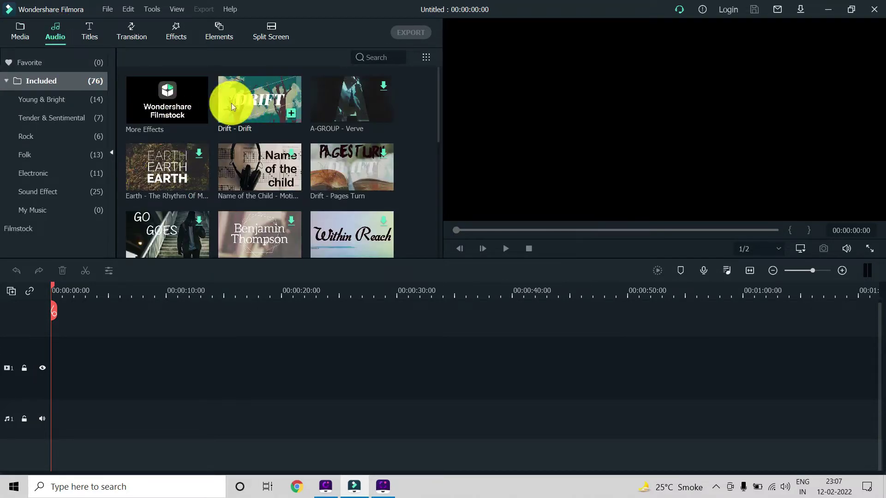
pyautogui.scroll(-10, 361, 114)
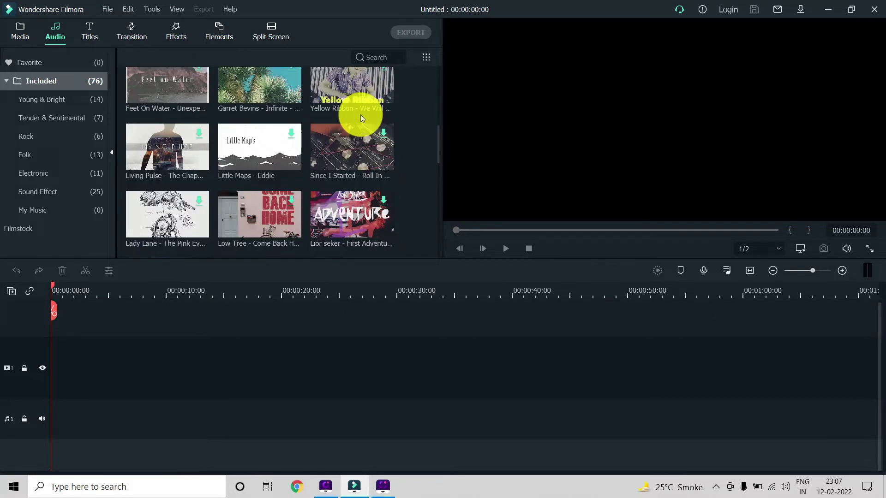
pyautogui.scroll(10, 361, 115)
pyautogui.click(57, 101)
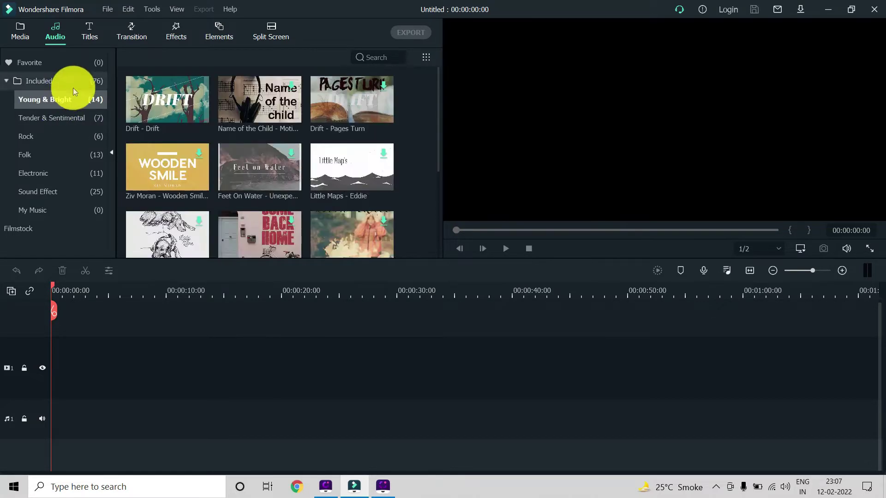
pyautogui.click(70, 79)
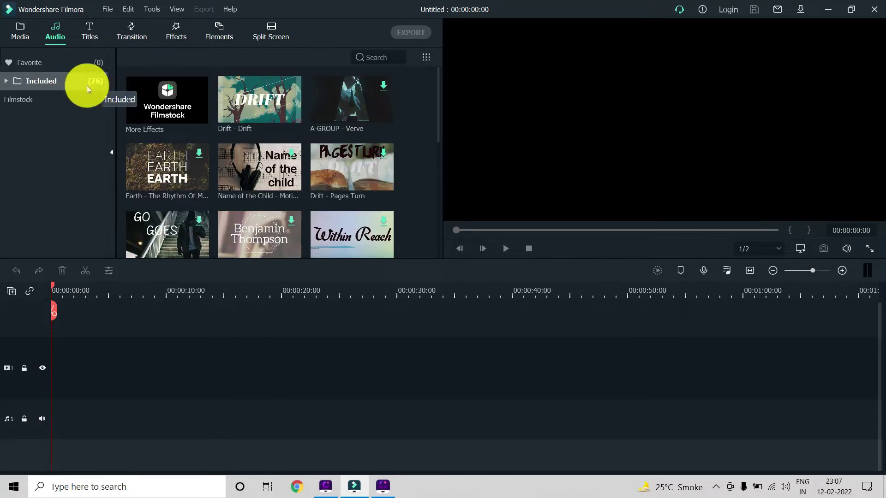
# Look at the Custom and Openers title categories and preview the Opener 2 template.
pyautogui.click(90, 31)
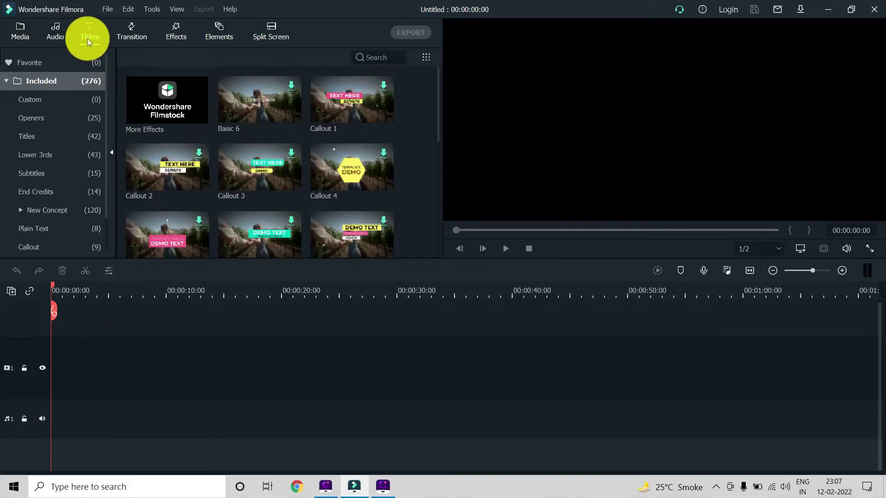
pyautogui.click(47, 99)
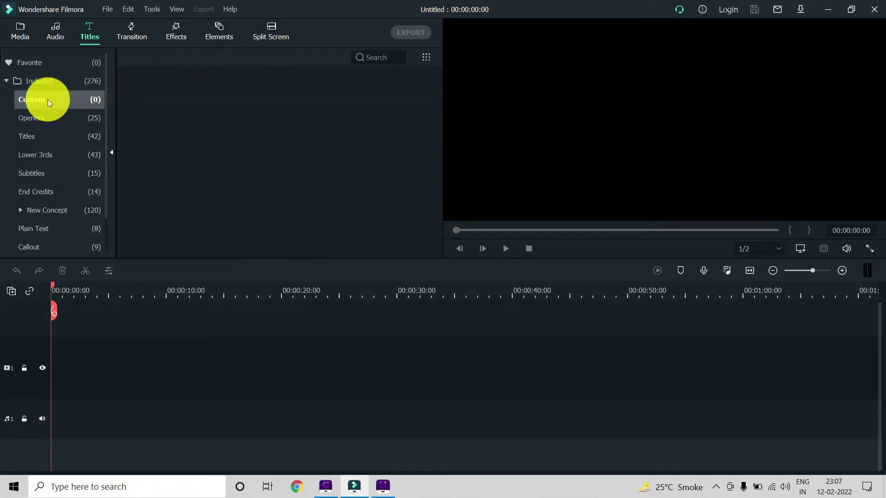
pyautogui.click(62, 119)
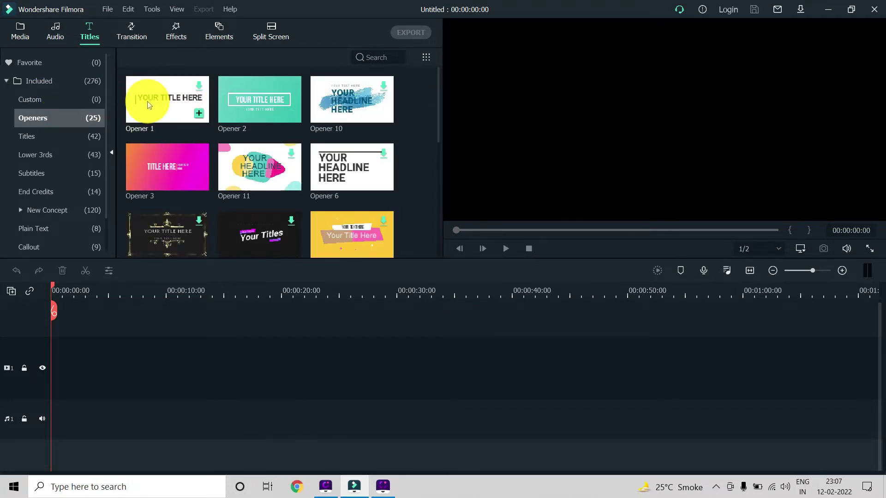
pyautogui.click(256, 101)
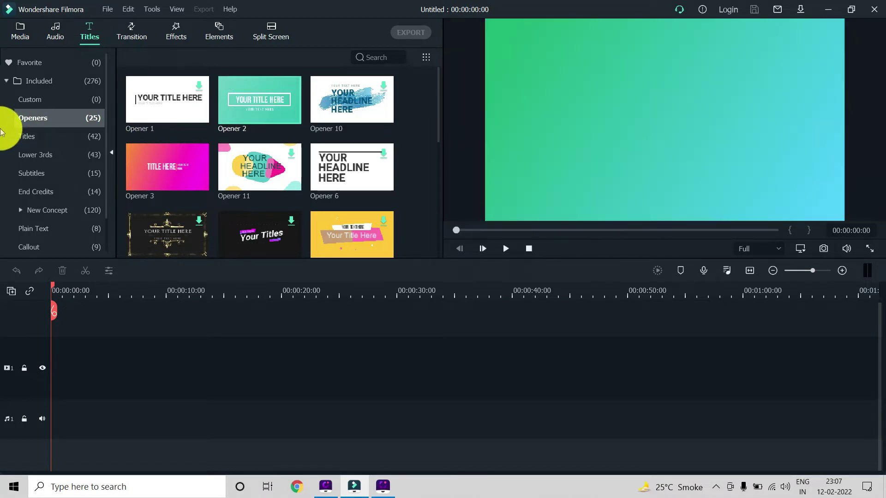
pyautogui.click(503, 249)
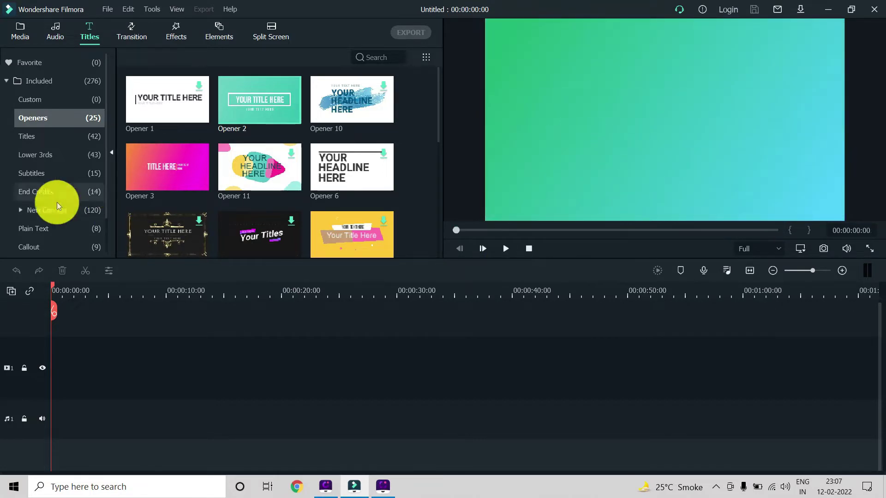
# View the Titles and Lower 3rds title categories and preview the Lower Third 6 template.
pyautogui.click(47, 142)
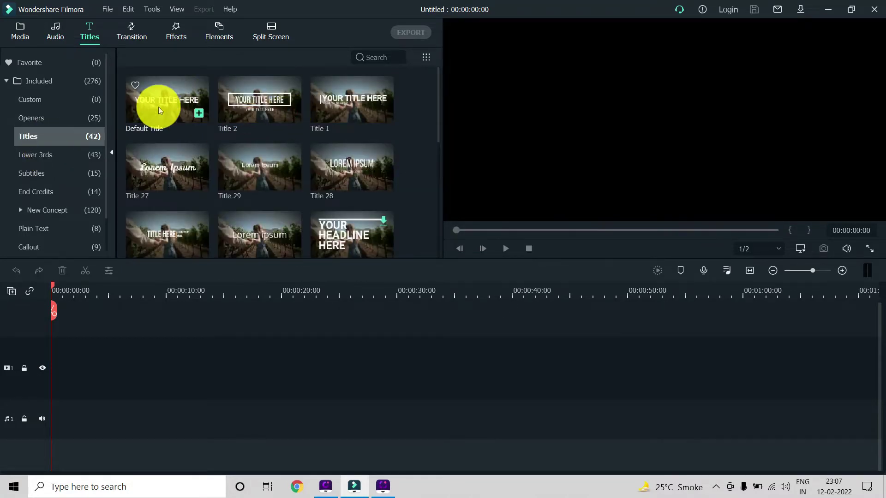
pyautogui.click(55, 154)
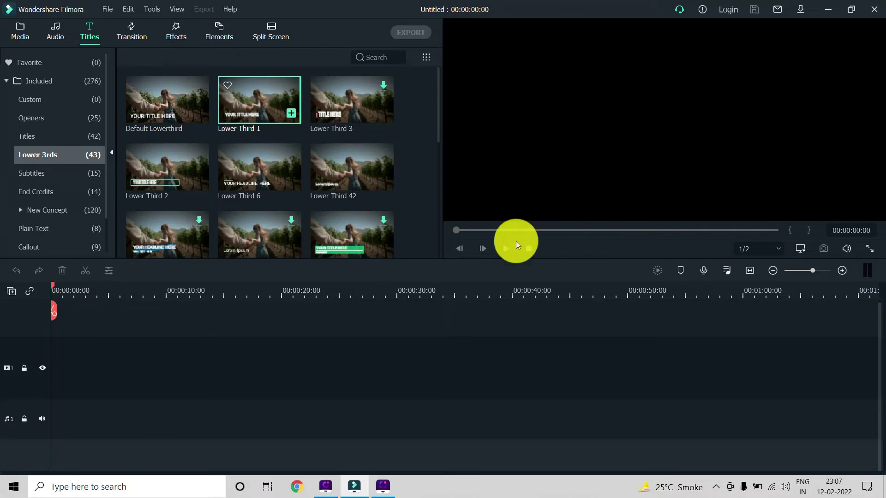
pyautogui.click(271, 166)
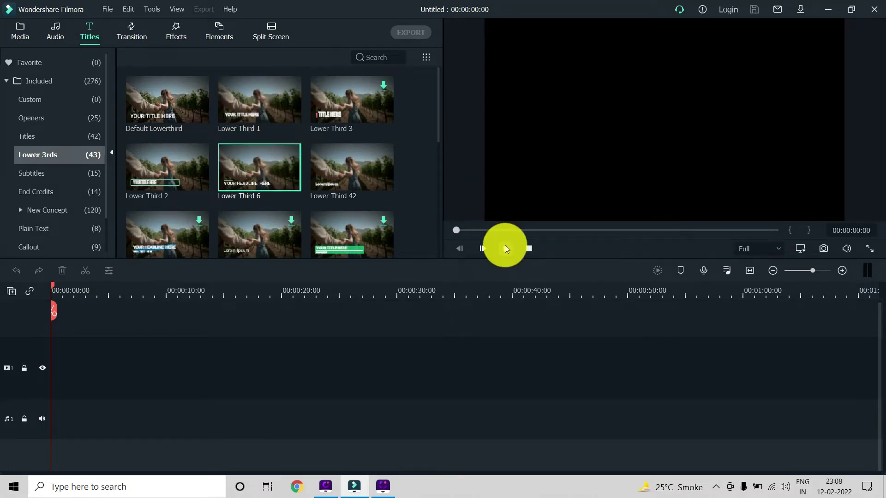
# Browse the Subtitles, End Credits and New Concept title categories, and preview New Opener 6, pausing it partway.
pyautogui.click(54, 174)
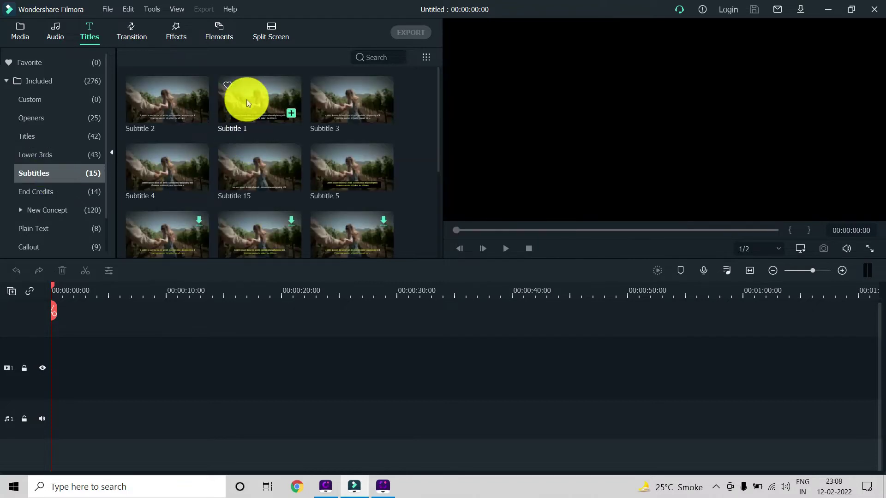
pyautogui.click(53, 189)
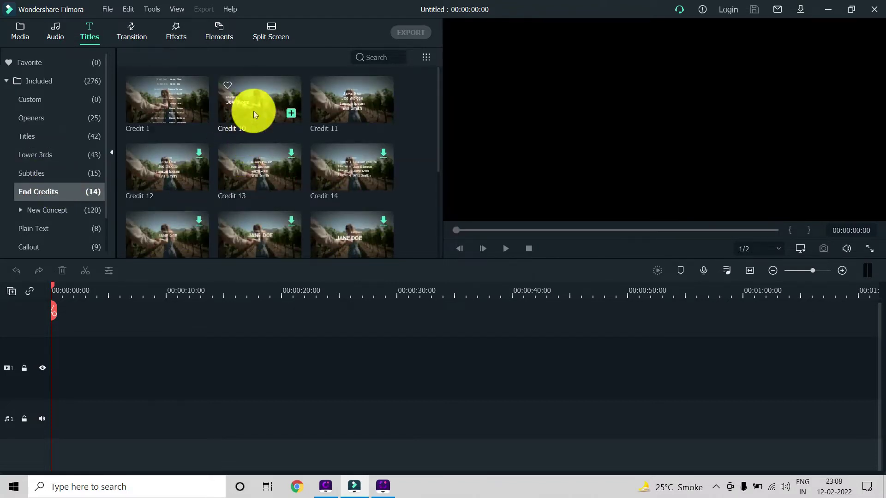
pyautogui.scroll(-3, 253, 110)
pyautogui.scroll(3, 145, 162)
pyautogui.click(48, 210)
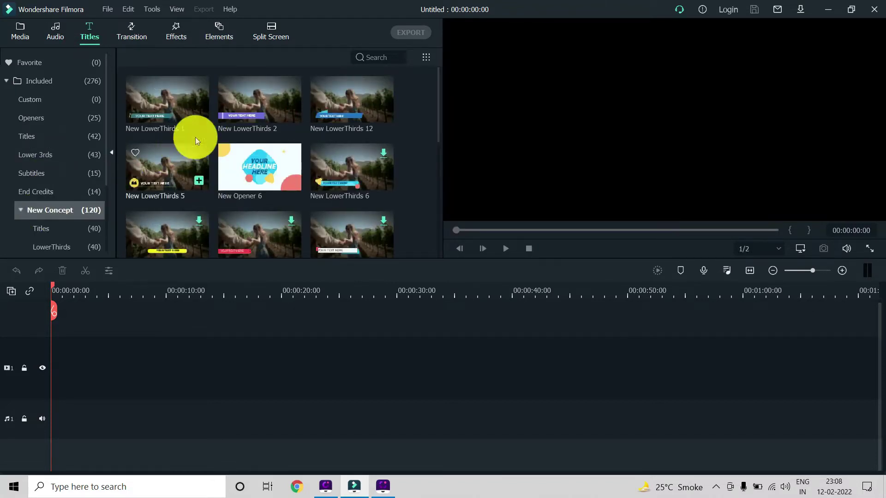
pyautogui.click(266, 164)
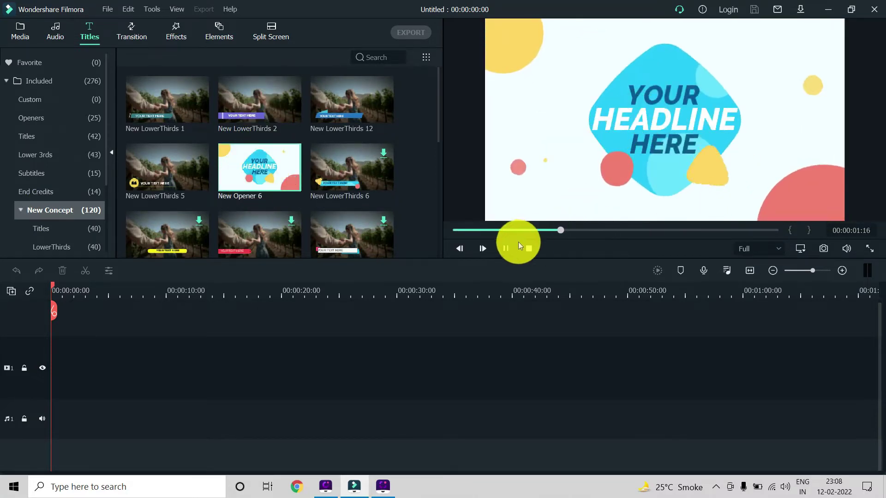
pyautogui.click(505, 247)
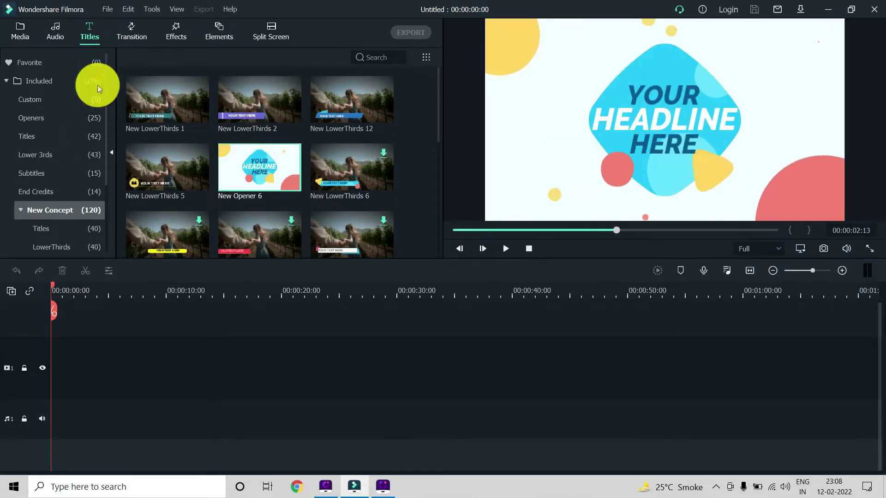
# Look at the Basic transitions and preview the Dissolve transition.
pyautogui.click(134, 36)
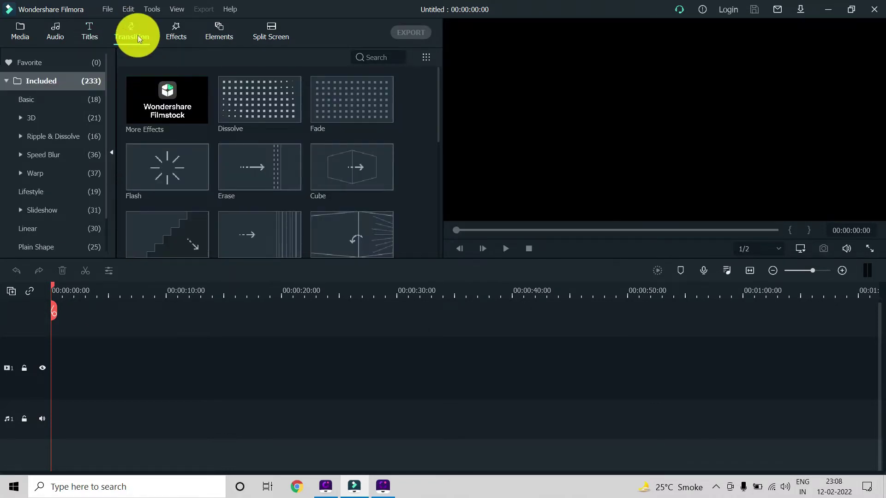
pyautogui.click(54, 103)
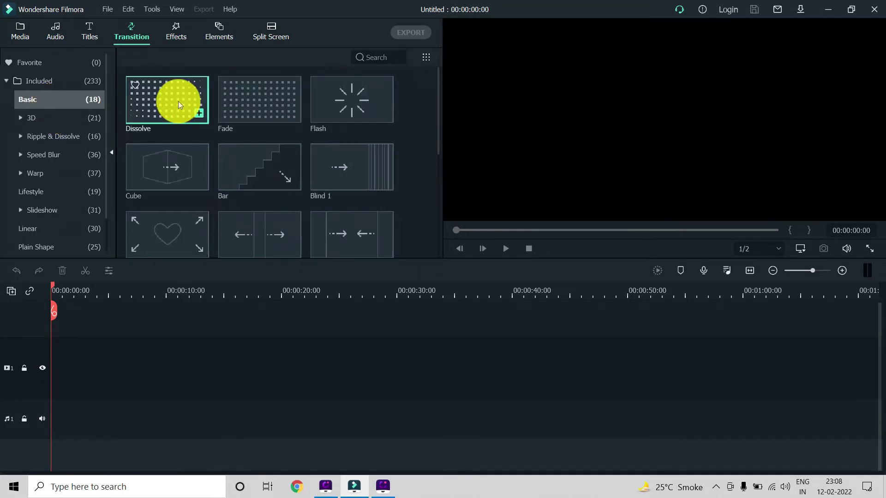
pyautogui.click(178, 101)
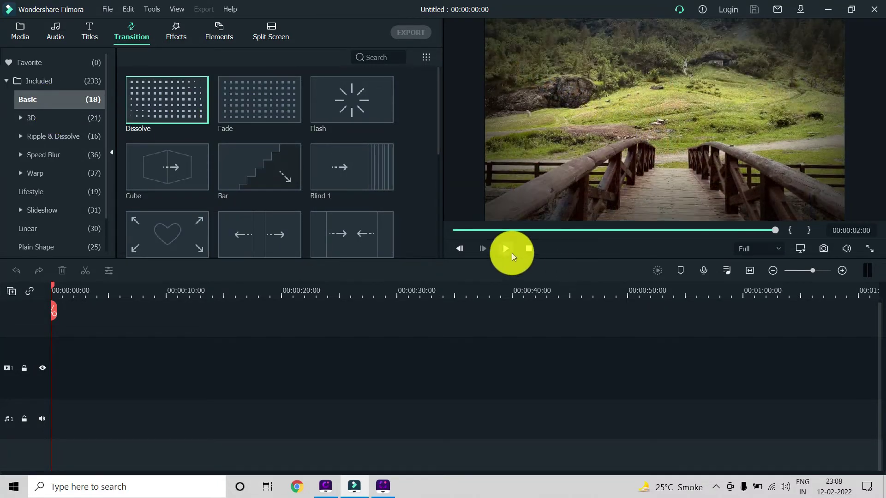
# Preview the Box Turn 1 transition from the 3D category, look over the remaining transition categories, and collapse the Included list.
pyautogui.click(38, 121)
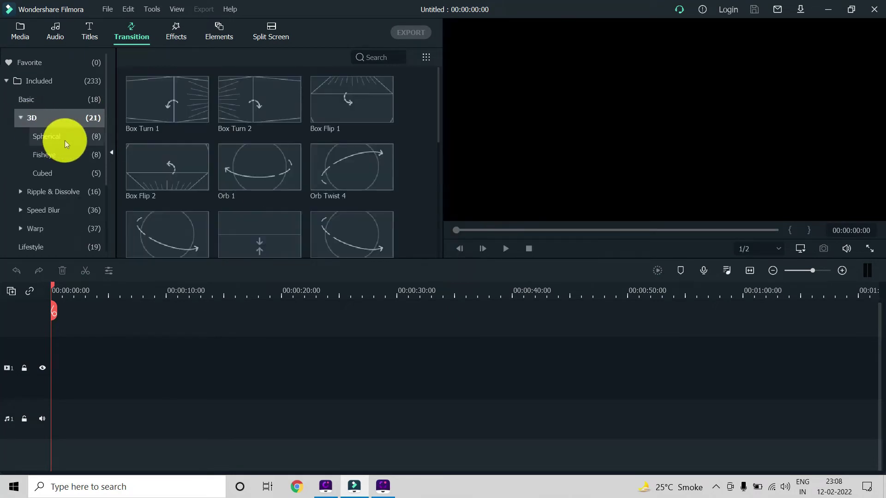
pyautogui.click(186, 104)
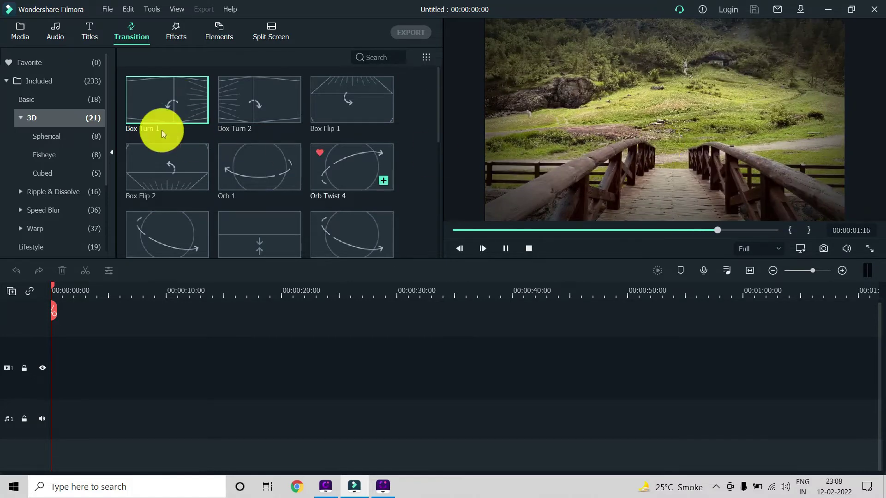
pyautogui.scroll(-3, 50, 145)
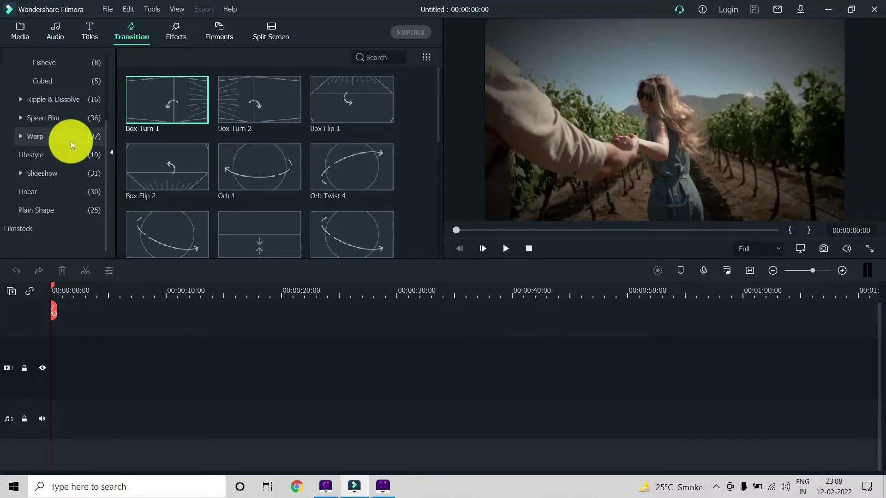
pyautogui.scroll(3, 70, 141)
pyautogui.click(52, 86)
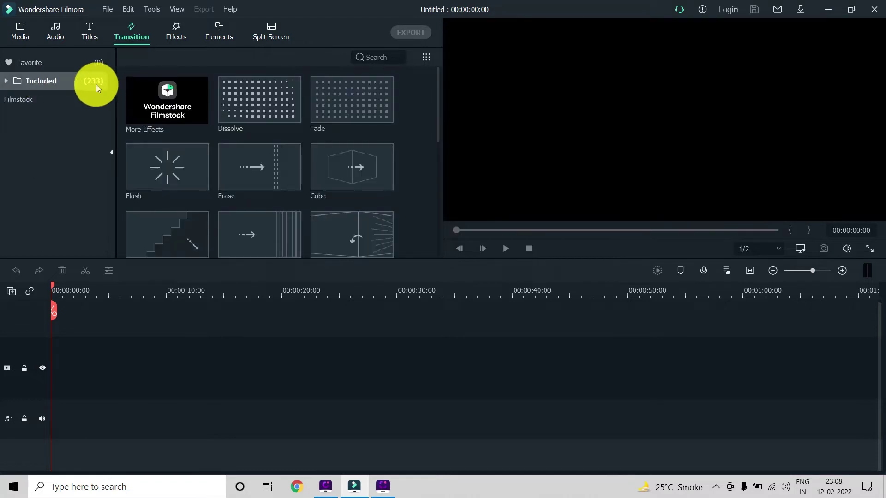
# Preview the Chromatic Aberration effect from the effects library and pause the playback.
pyautogui.click(174, 32)
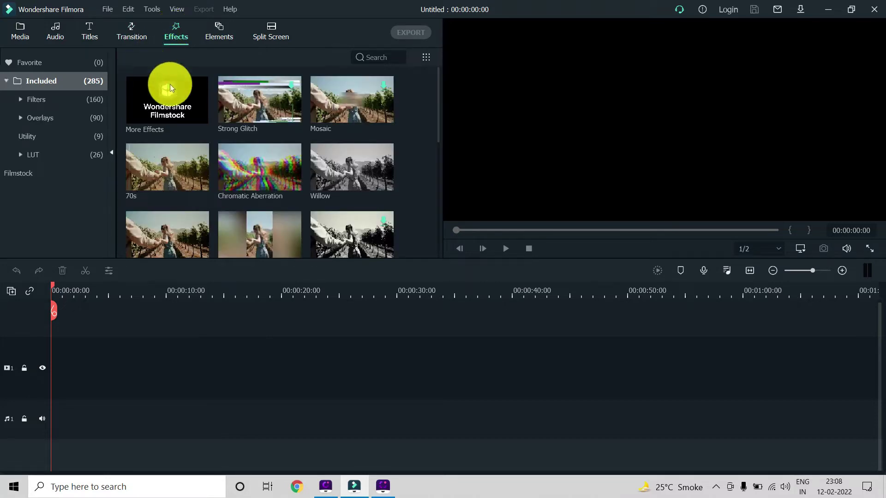
pyautogui.click(243, 174)
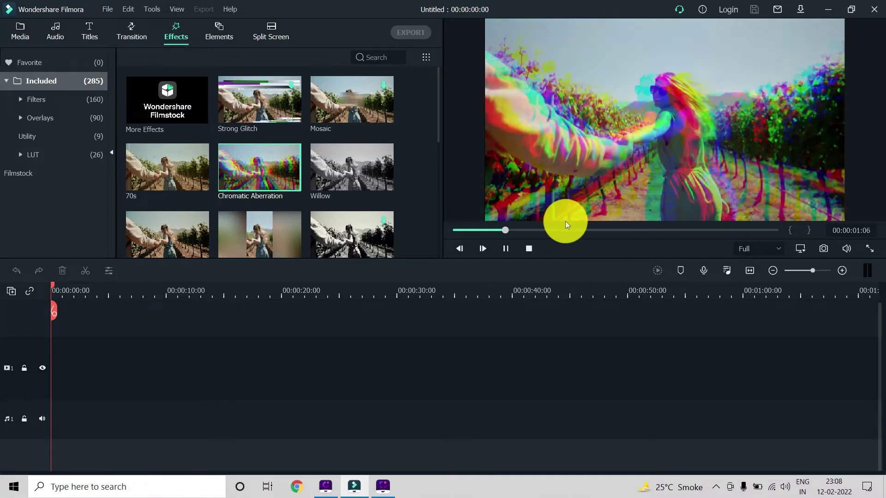
pyautogui.click(503, 248)
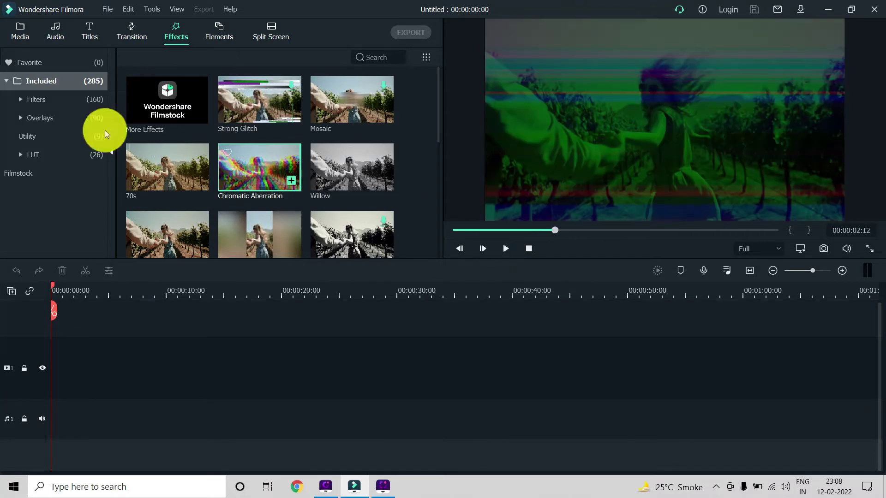
# Browse the Filters and Overlays effects, look at the Frame overlays, and collapse the Overlays category.
pyautogui.click(61, 101)
pyautogui.click(38, 99)
pyautogui.click(34, 120)
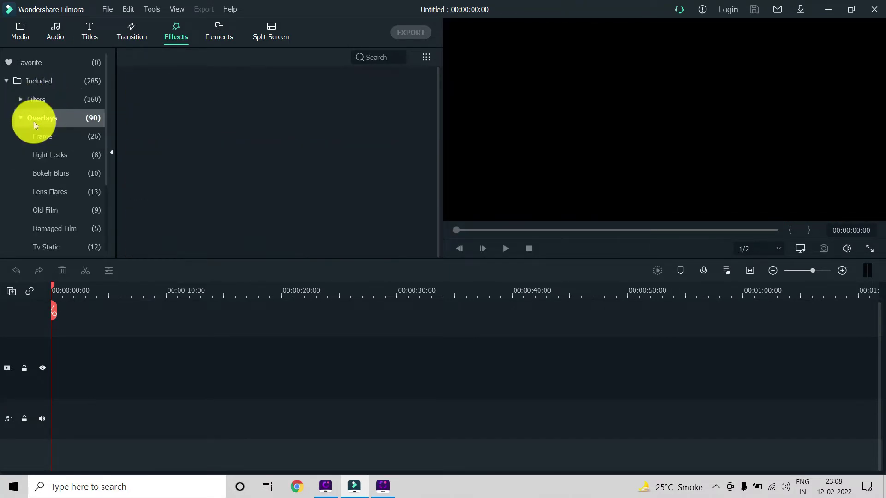
pyautogui.click(54, 135)
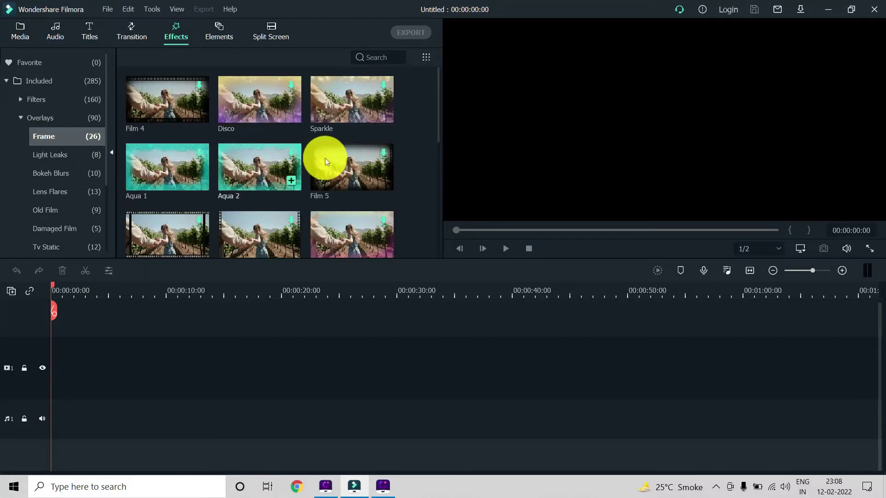
pyautogui.click(21, 118)
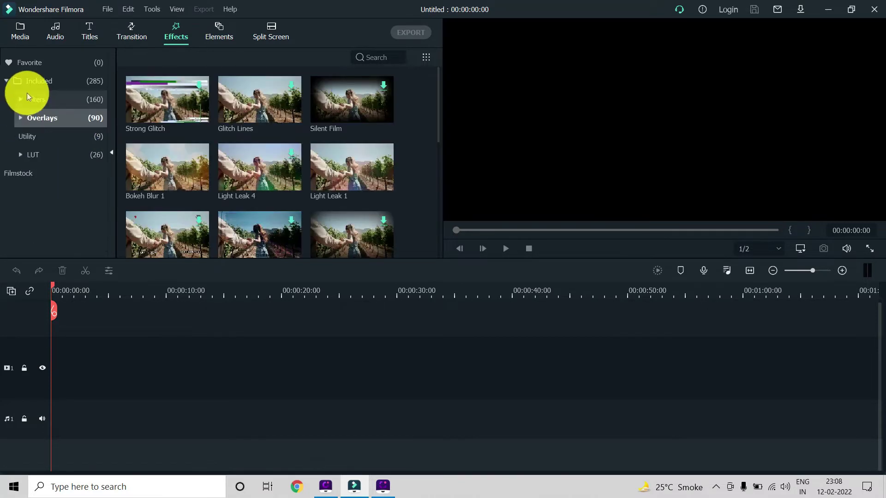
# Look through the included Elements library, from the comic stickers to the hand-drawn, web and tutorial elements.
pyautogui.click(223, 32)
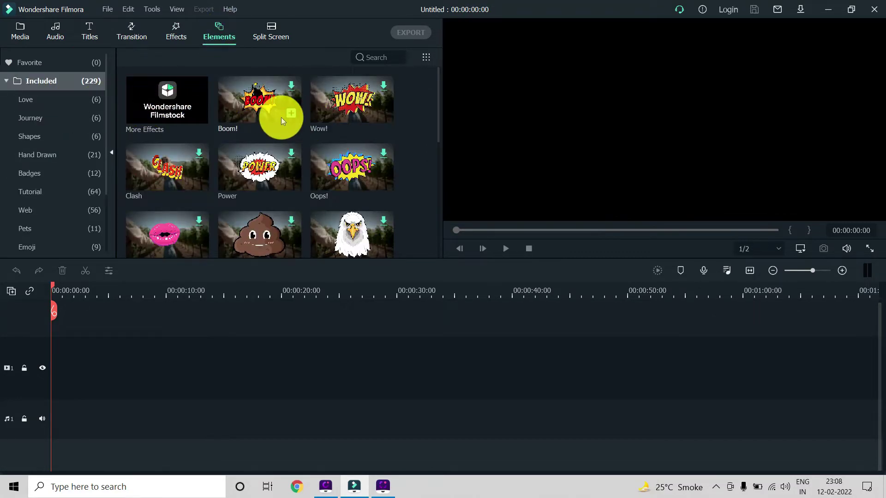
pyautogui.scroll(-5, 280, 117)
pyautogui.scroll(-3, 234, 154)
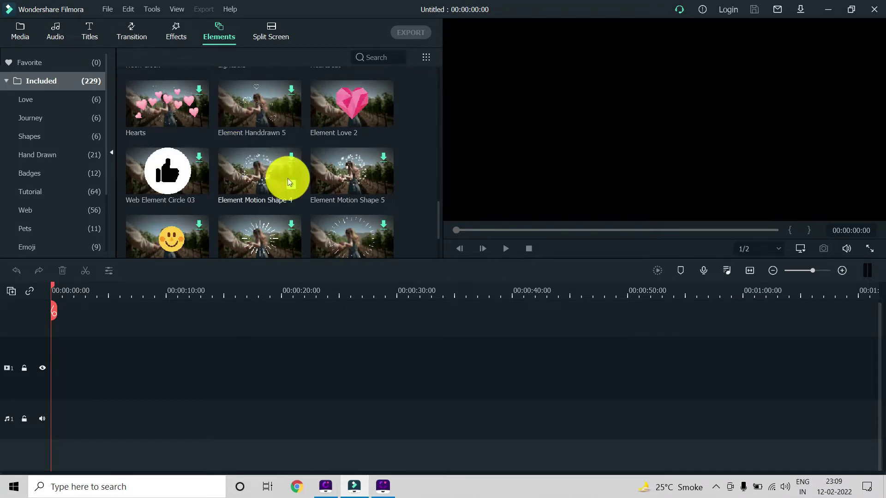
pyautogui.scroll(-5, 281, 162)
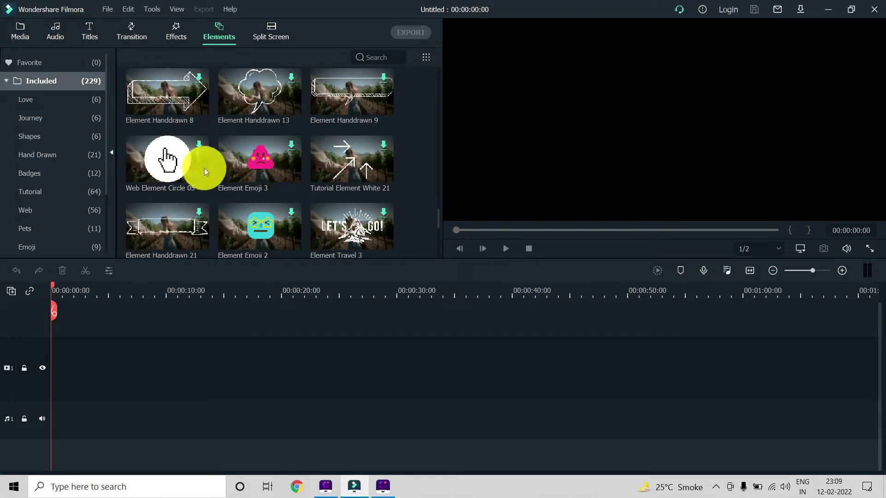
pyautogui.scroll(6, 251, 168)
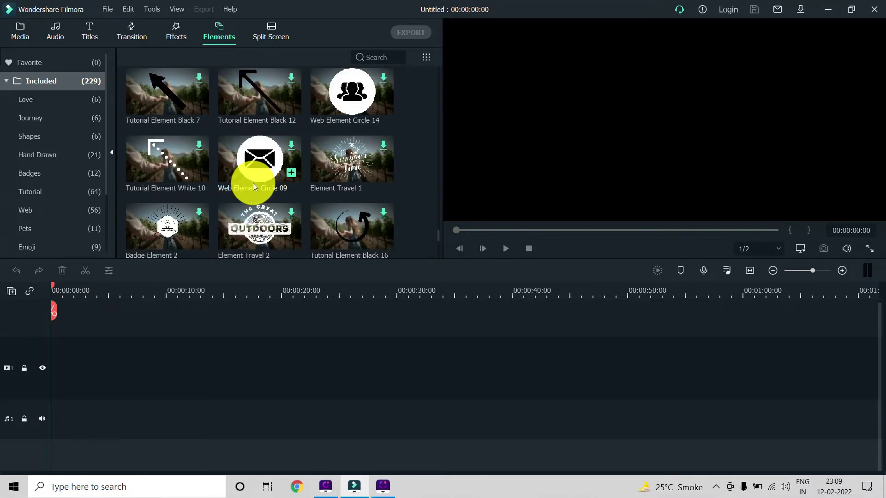
pyautogui.scroll(-2, 71, 87)
pyautogui.scroll(2, 78, 84)
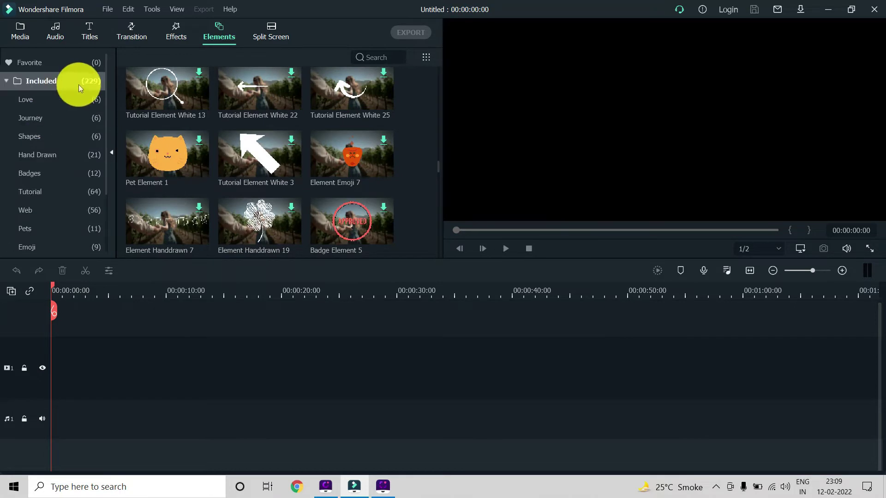
# Look over the Split Screen layouts and preview the layout with four equal panels.
pyautogui.click(274, 38)
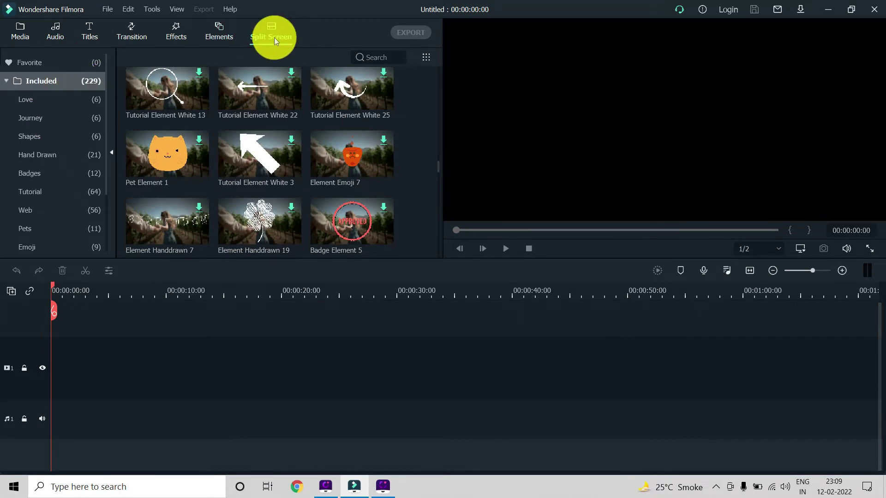
pyautogui.moveTo(234, 161)
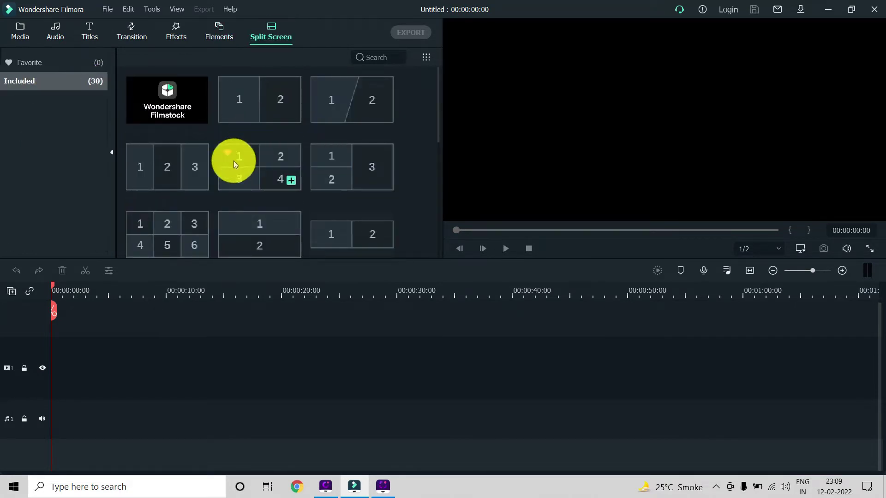
pyautogui.click(268, 177)
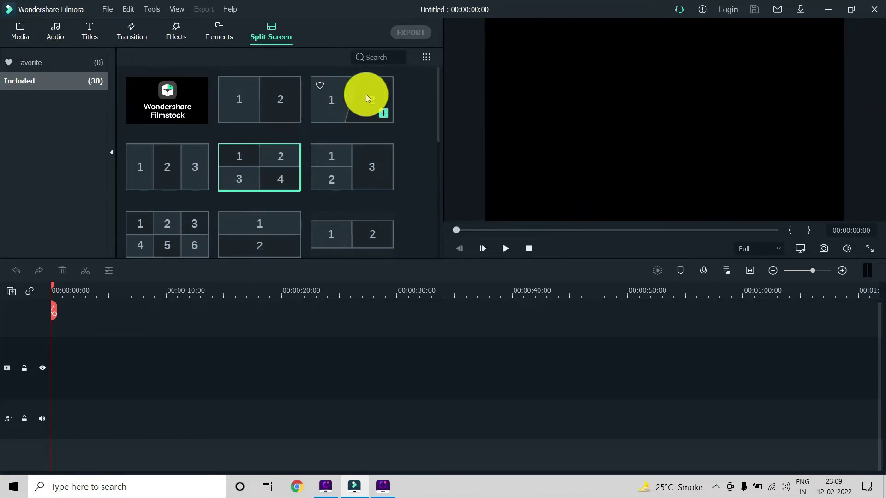
# Import Pexels Videos 2257010, video (1), video (2) and video from the Desktop into the project media, and agree to create proxy files.
pyautogui.click(19, 30)
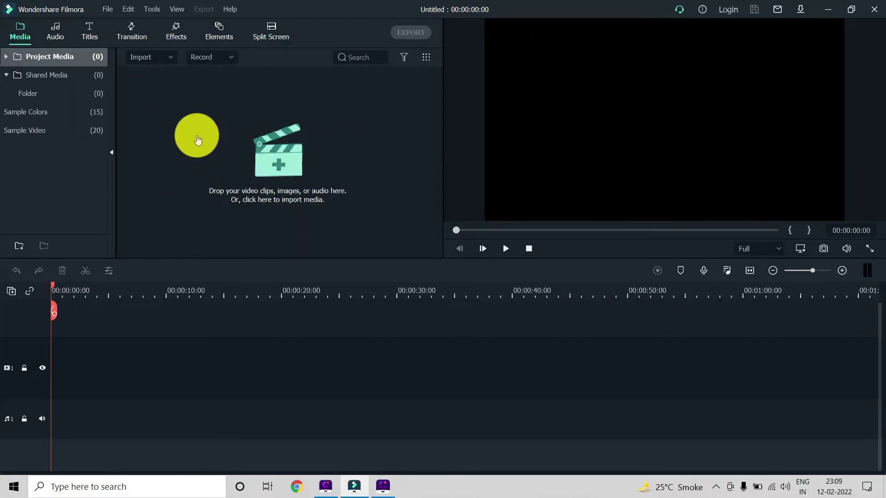
pyautogui.click(217, 161)
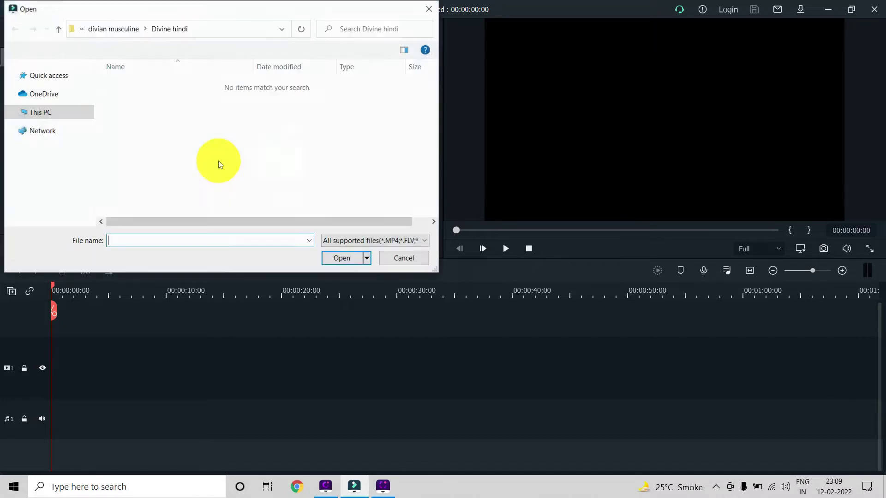
pyautogui.click(42, 90)
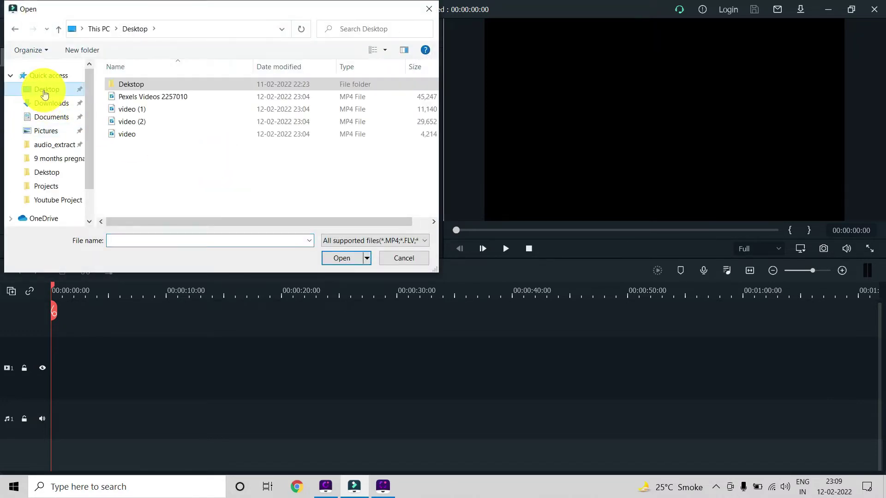
pyautogui.moveTo(154, 160); pyautogui.dragTo(130, 97)
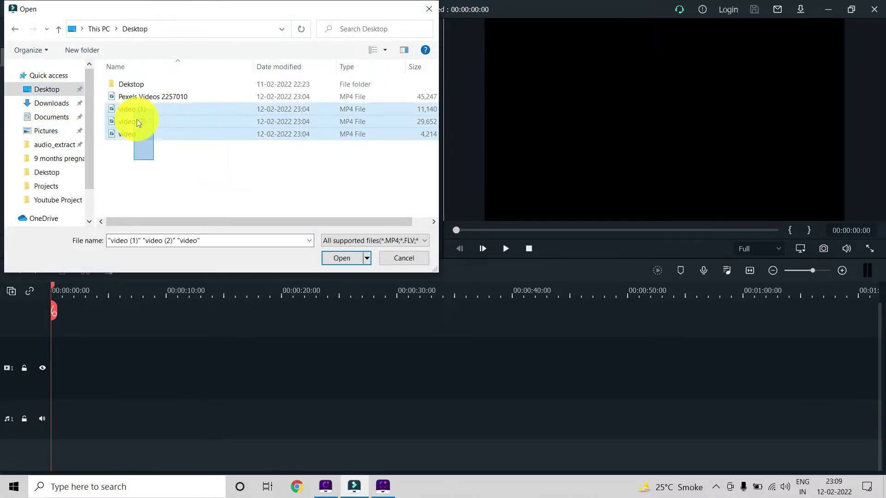
pyautogui.click(339, 258)
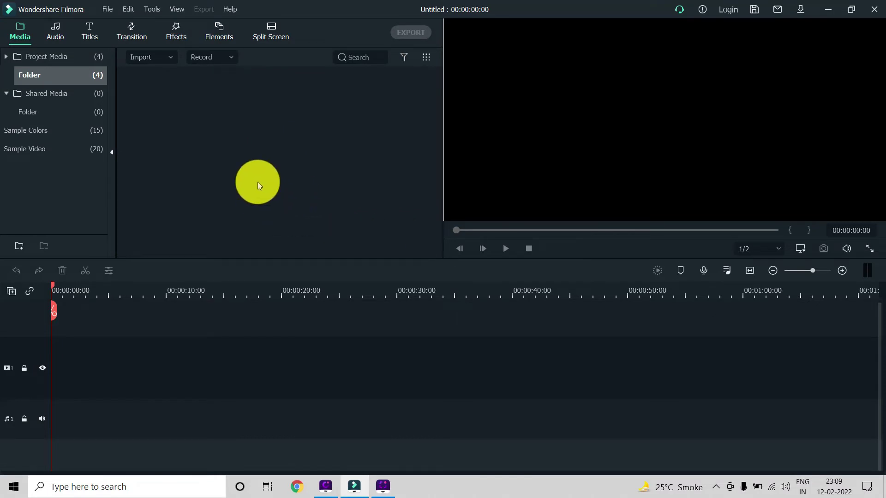
pyautogui.click(52, 78)
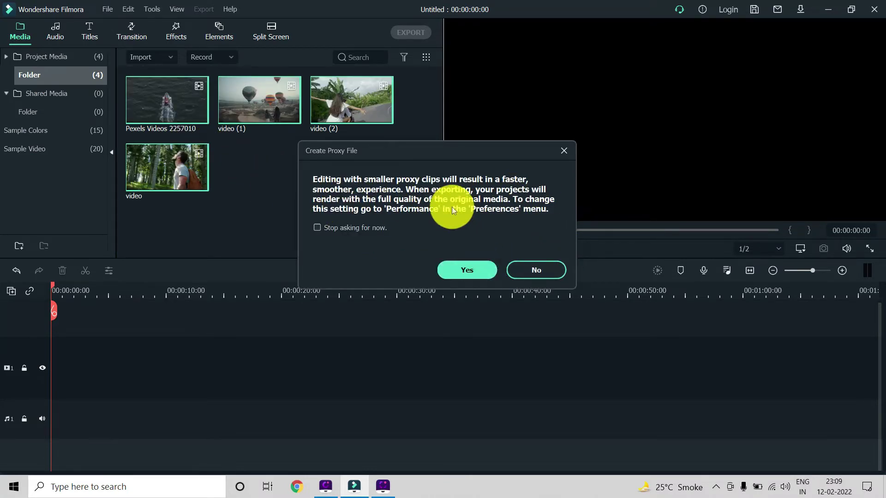
pyautogui.click(477, 269)
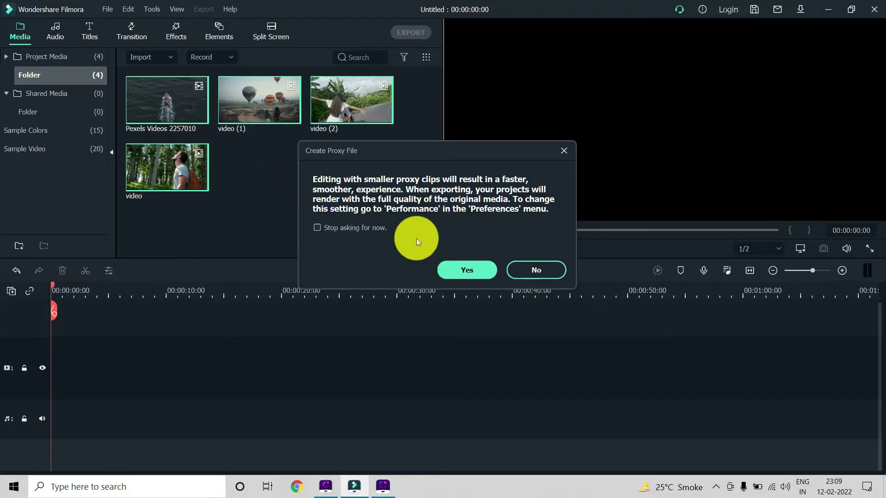
pyautogui.click(464, 271)
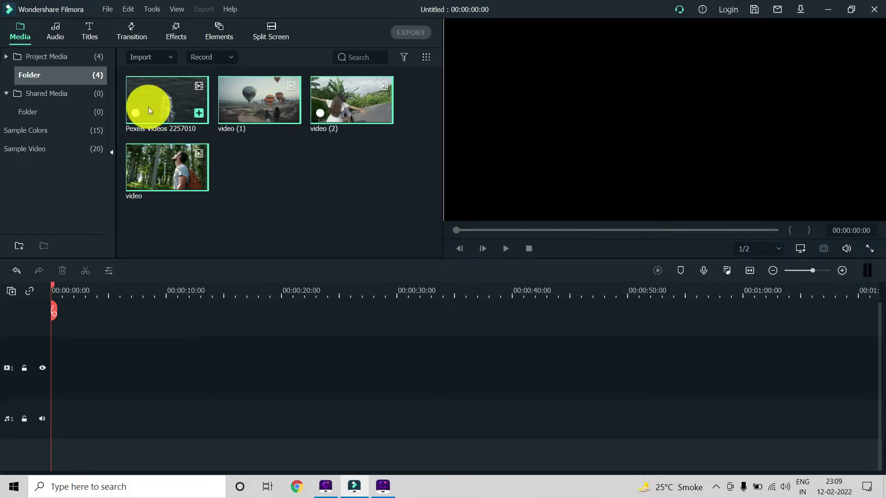
# Place all four imported clips at the start of the first video track, keeping the project settings of 1920 x 1080 25fps.
pyautogui.moveTo(69, 367); pyautogui.dragTo(74, 366)
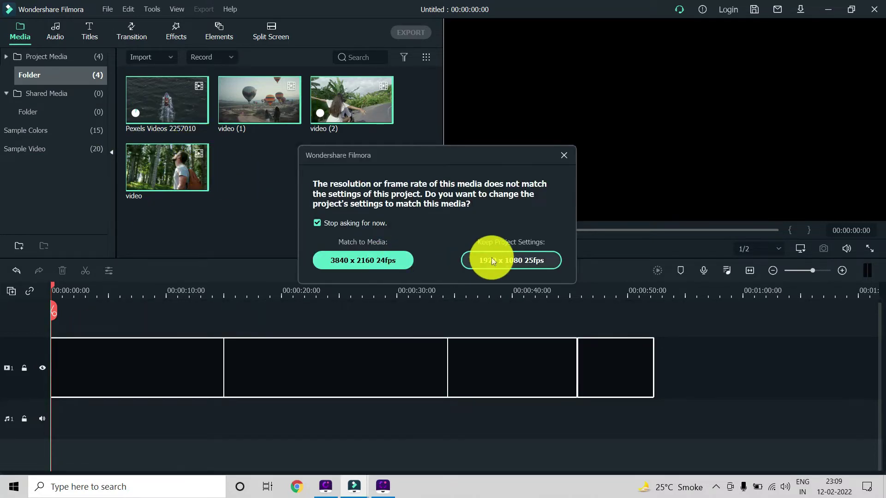
pyautogui.click(492, 259)
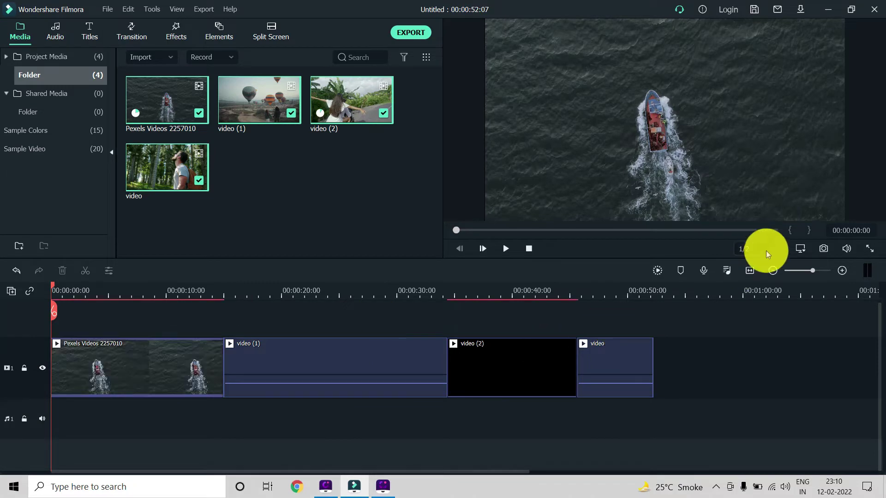
# Set the preview's playback quality to 1/8 and play the timeline.
pyautogui.click(778, 249)
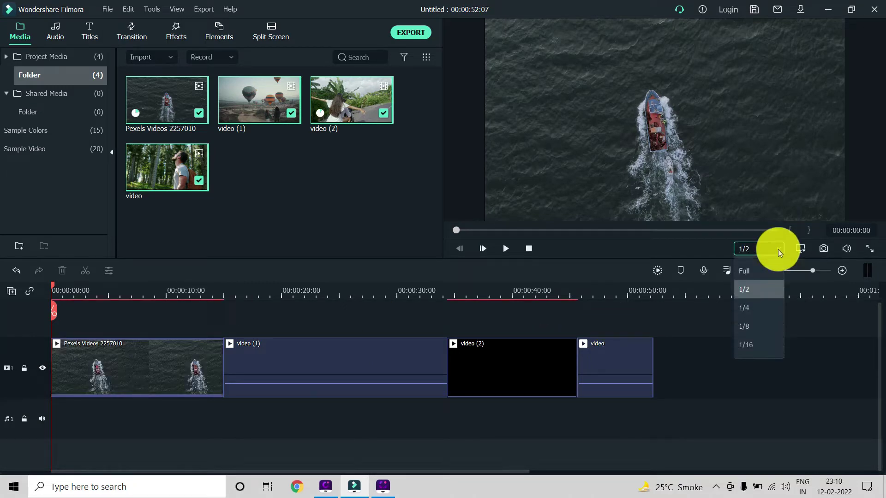
pyautogui.click(756, 327)
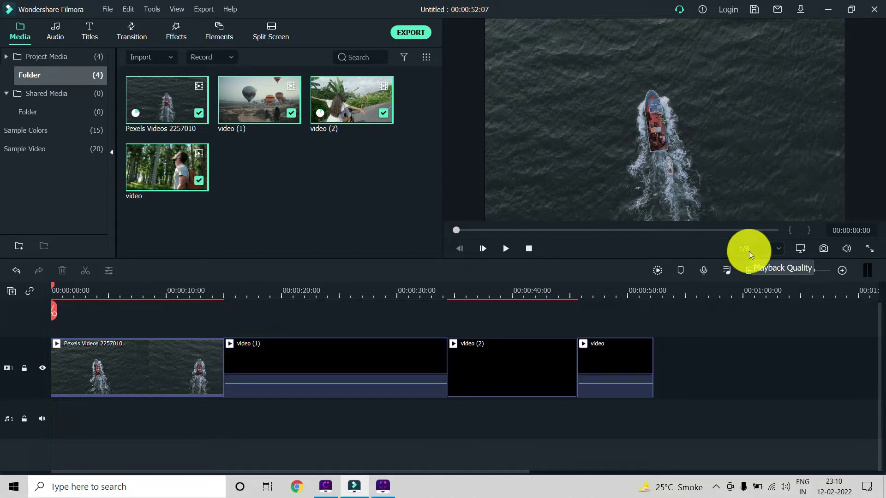
pyautogui.click(505, 250)
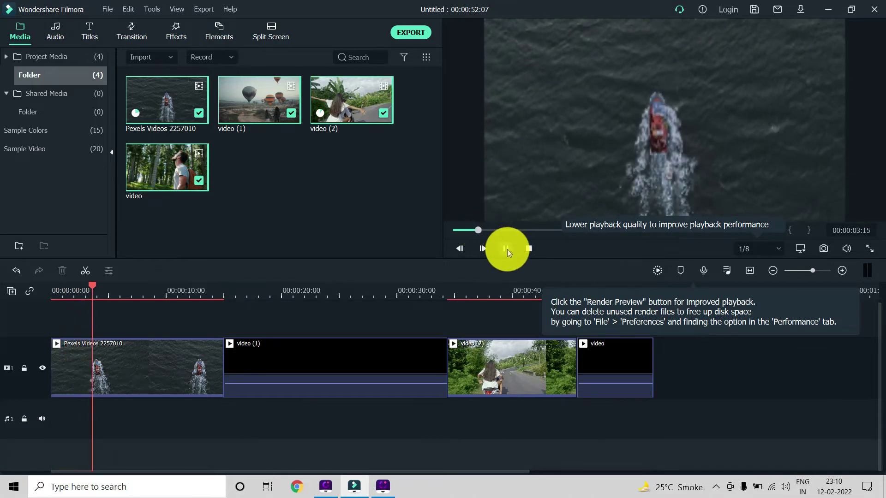
# Set the playback quality to 1/4, check the playback into the balloon clip, pause it, and return the playhead to the start.
pyautogui.click(749, 248)
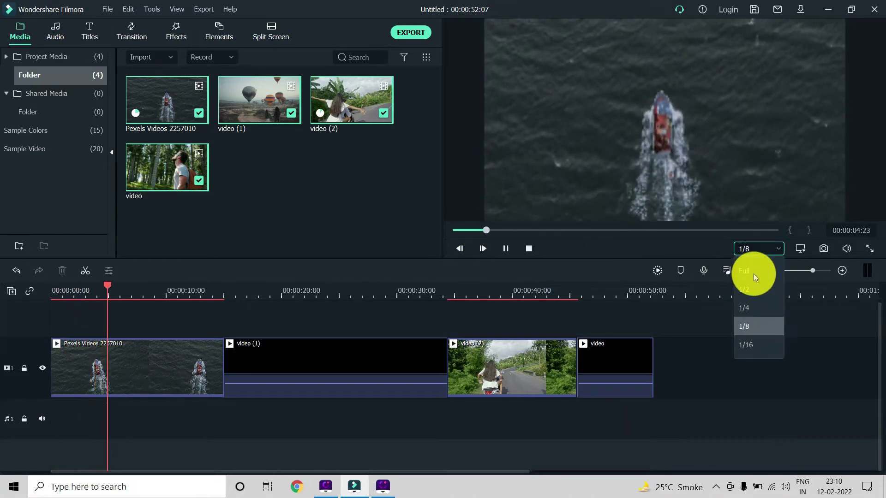
pyautogui.click(749, 303)
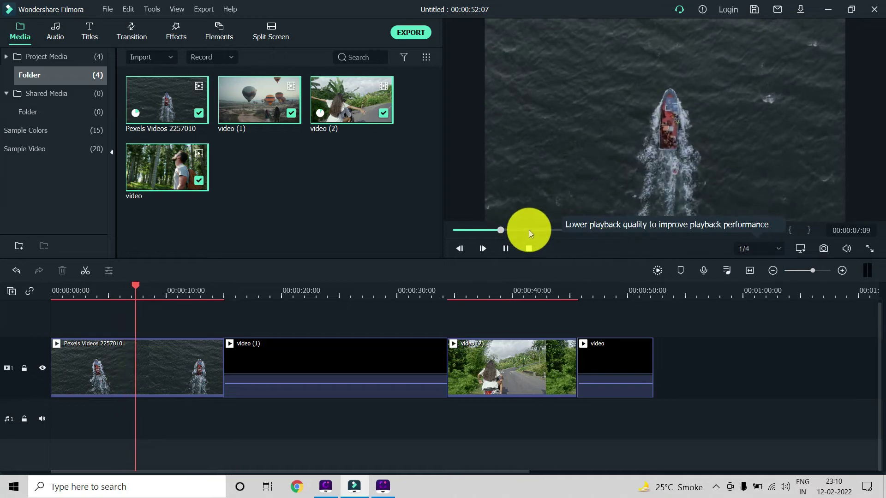
pyautogui.click(543, 230)
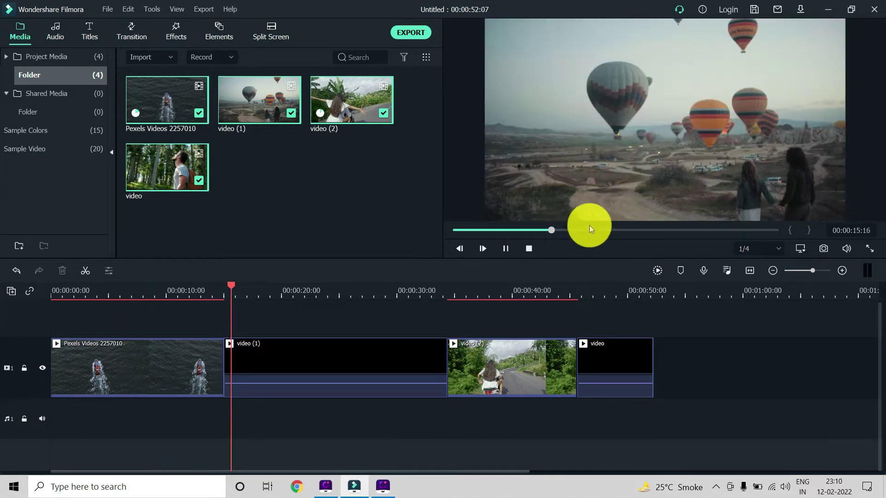
pyautogui.click(504, 249)
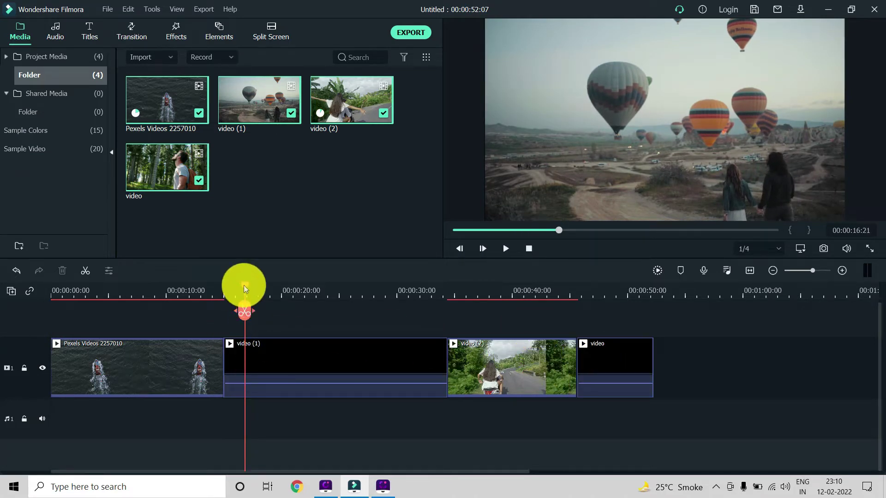
pyautogui.moveTo(244, 285); pyautogui.dragTo(51, 284)
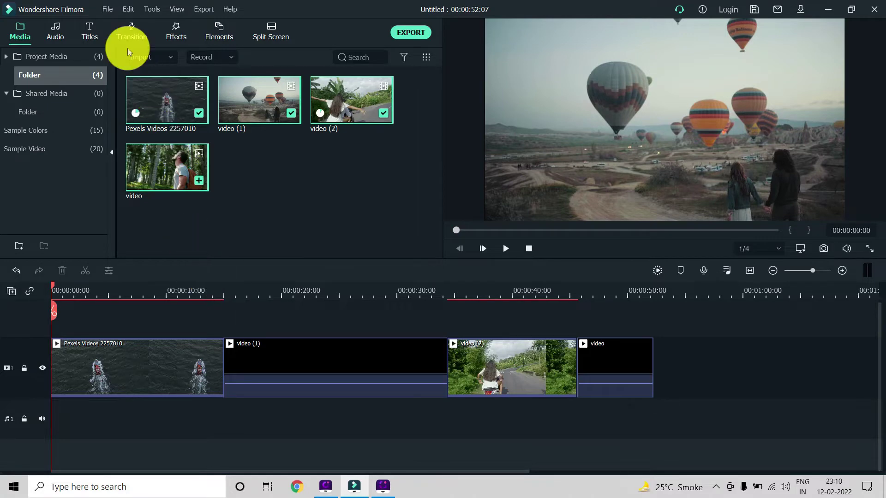
# Add the Drift - Drift music to the start of the first audio track, and try undoing and redoing the addition.
pyautogui.click(60, 32)
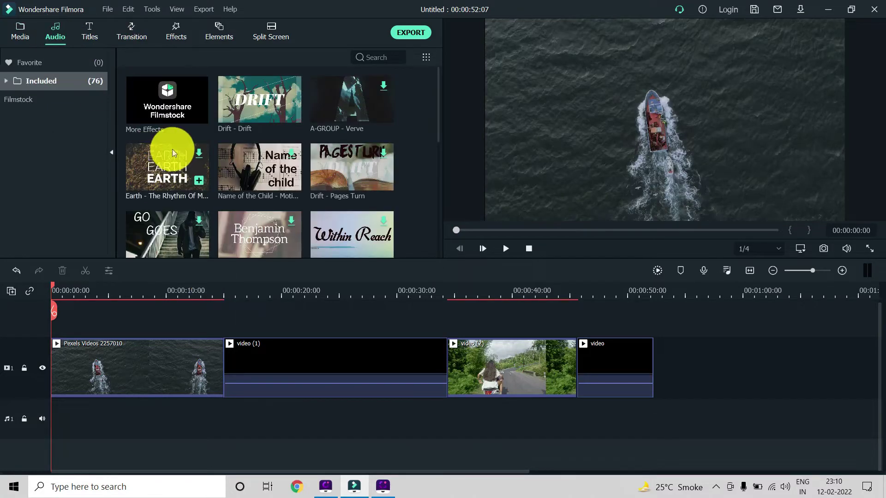
pyautogui.moveTo(264, 106); pyautogui.dragTo(51, 430)
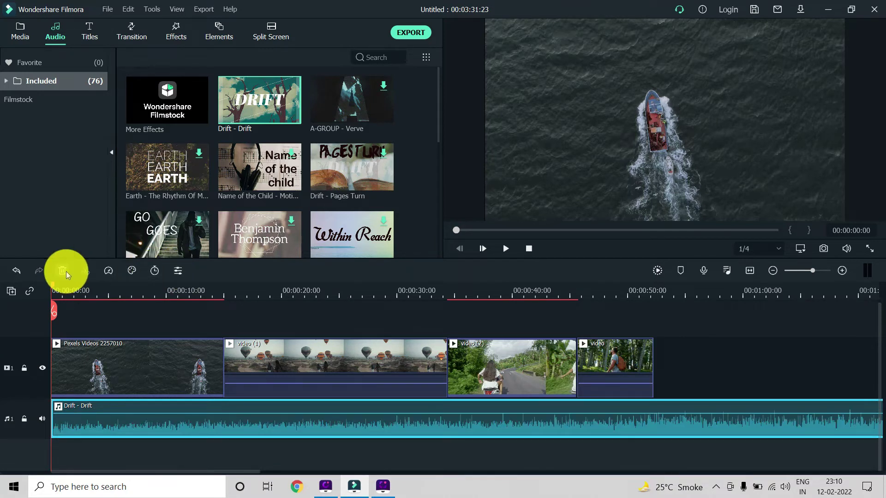
pyautogui.click(15, 271)
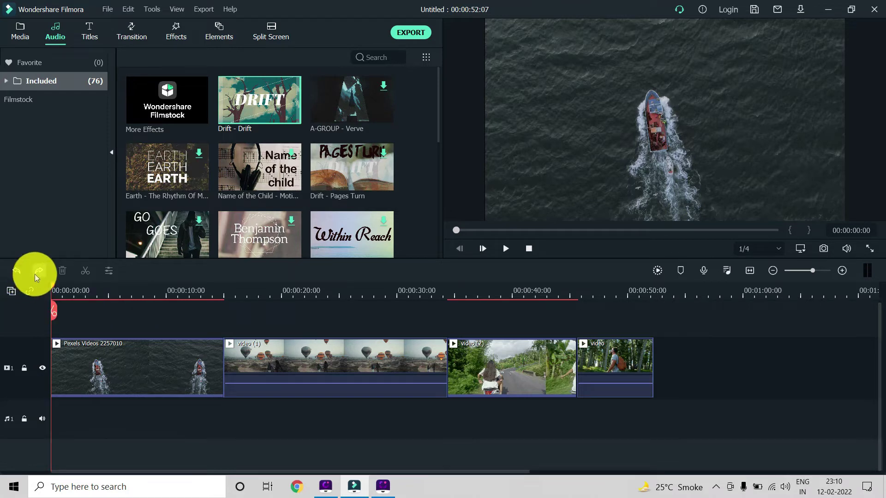
pyautogui.click(36, 272)
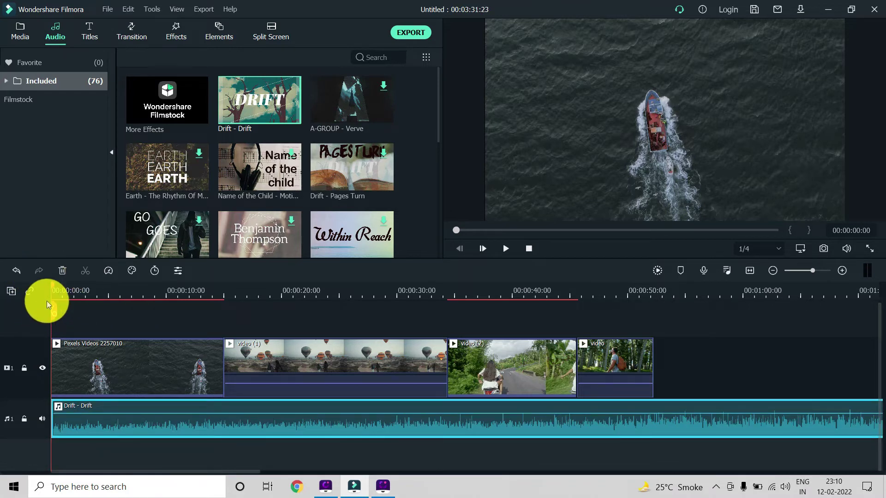
# Split the Drift - Drift audio clip at 00:00:06:10.
pyautogui.moveTo(52, 284); pyautogui.dragTo(142, 285)
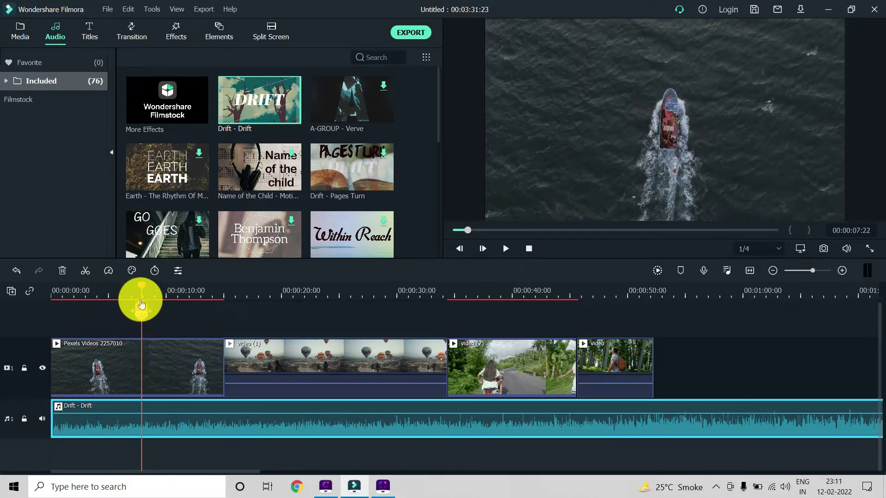
pyautogui.moveTo(140, 284); pyautogui.dragTo(123, 315)
pyautogui.click(124, 315)
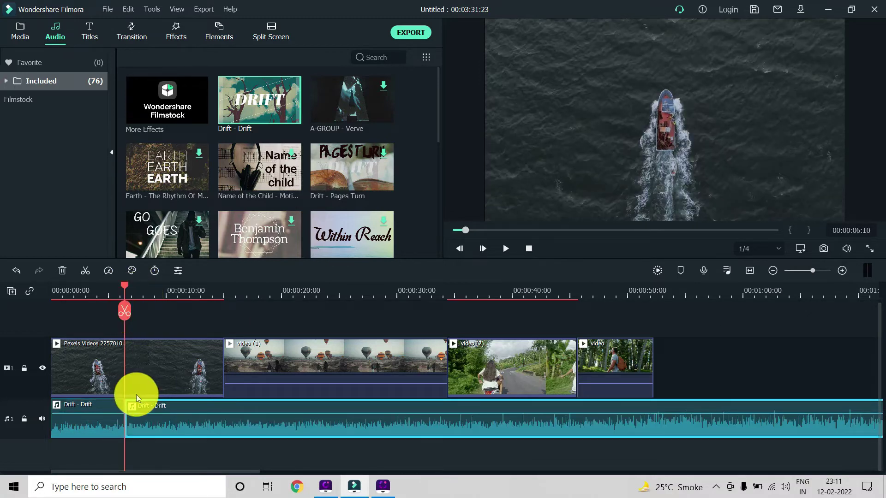
# Split the first boat video clip at 00:00:06:10 and move the playhead to 00:00:07:20.
pyautogui.click(137, 373)
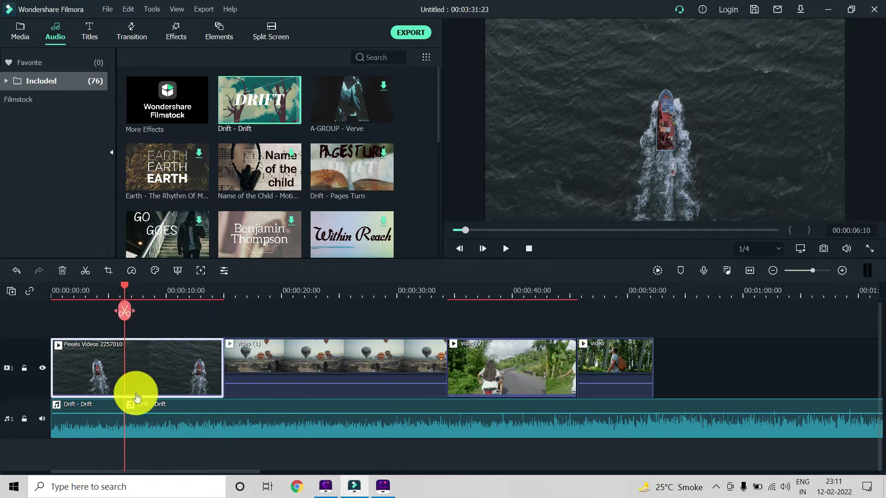
pyautogui.click(124, 311)
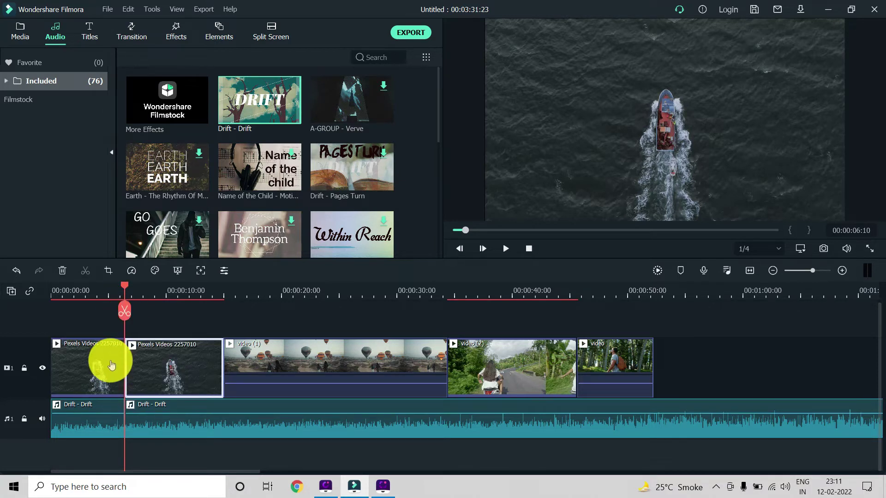
pyautogui.click(140, 287)
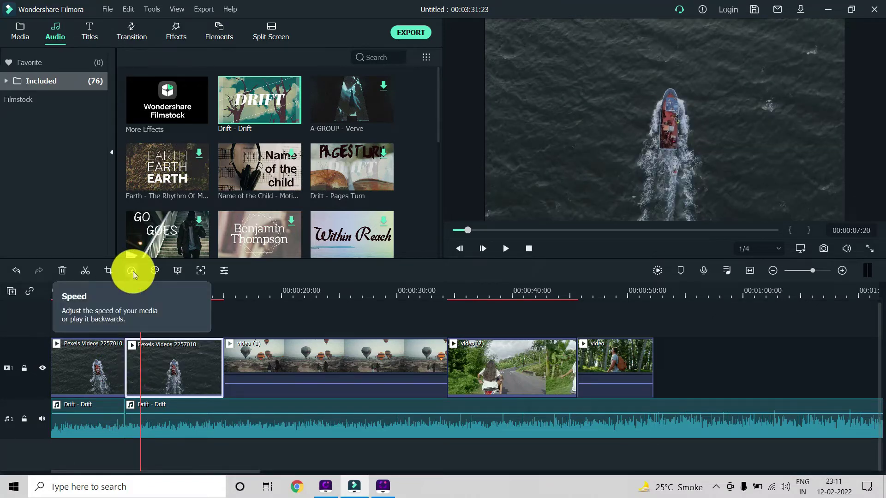
# Review the speed and color options for the second boat clip, and apply Chroma Key with its default green settings.
pyautogui.click(132, 271)
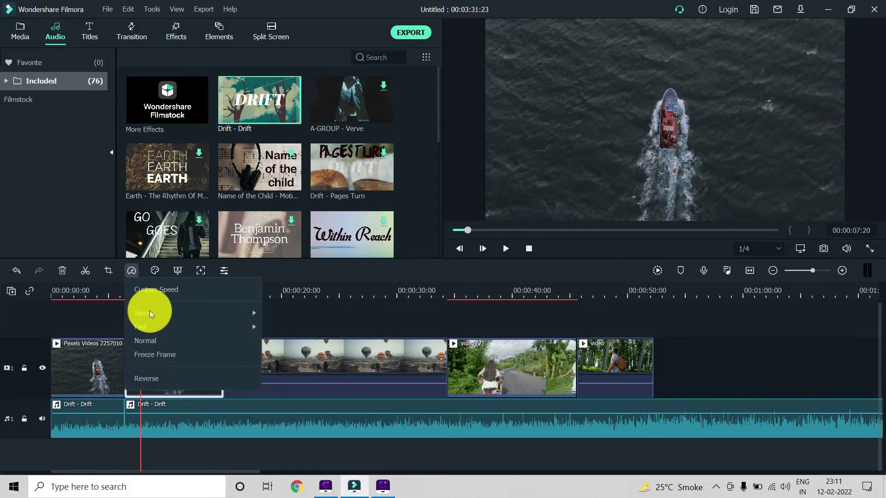
pyautogui.moveTo(150, 313)
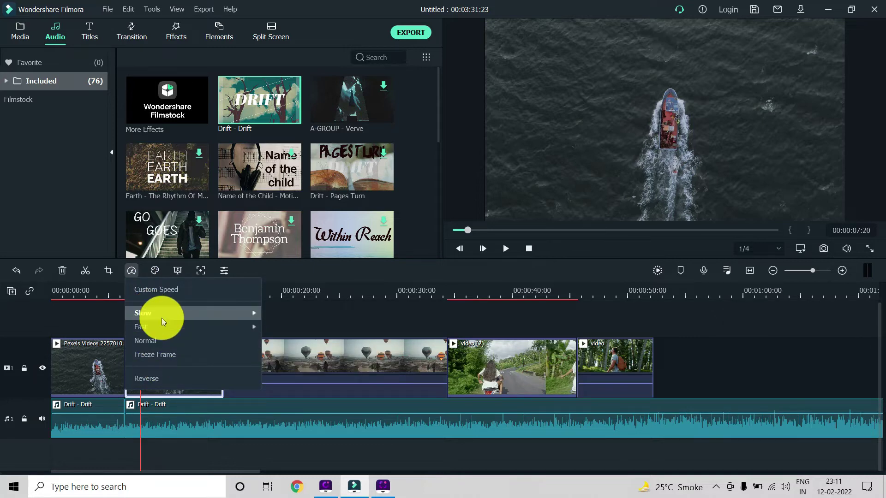
pyautogui.click(155, 271)
pyautogui.click(154, 271)
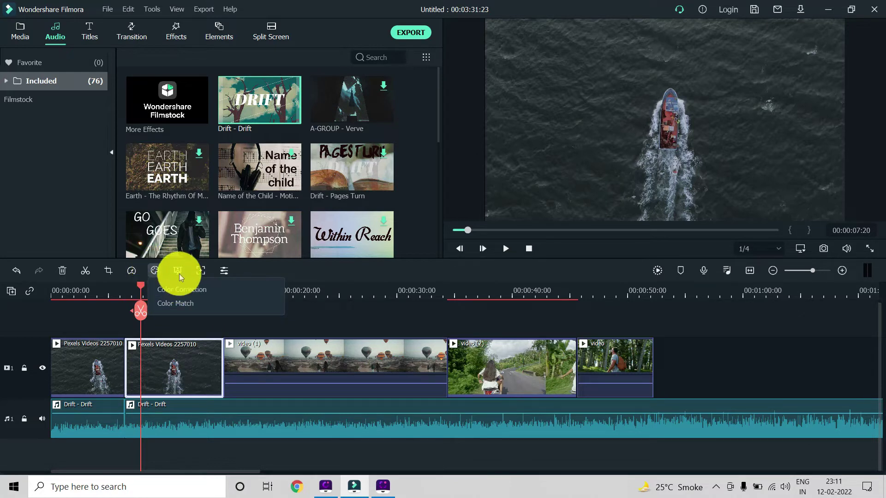
pyautogui.click(175, 274)
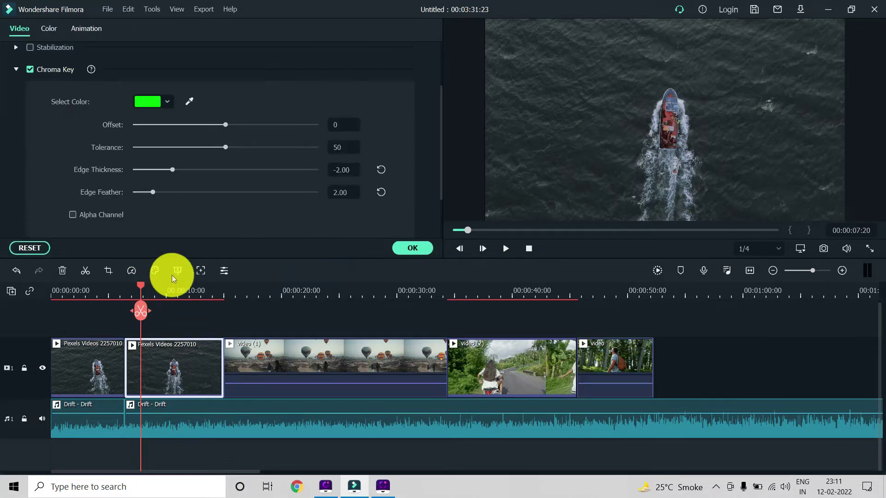
pyautogui.click(408, 248)
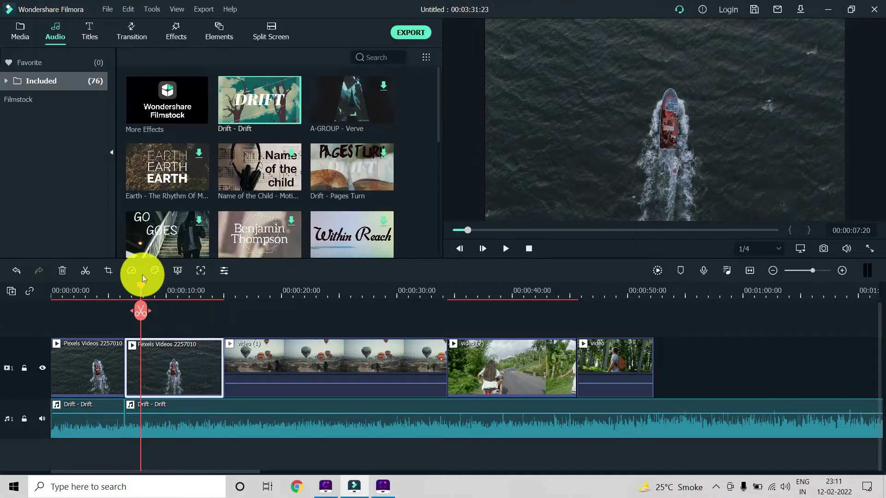
# Open the voiceover recording settings, view the available microphone devices, and close them without recording.
pyautogui.click(707, 270)
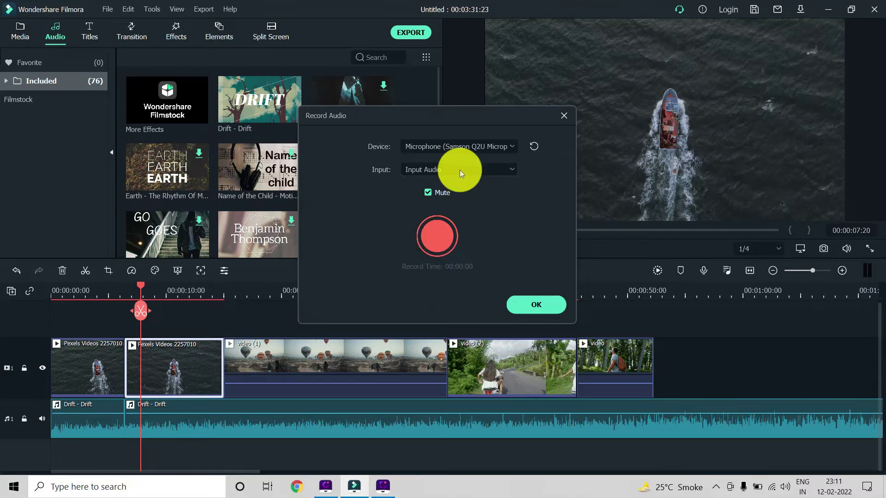
pyautogui.click(495, 147)
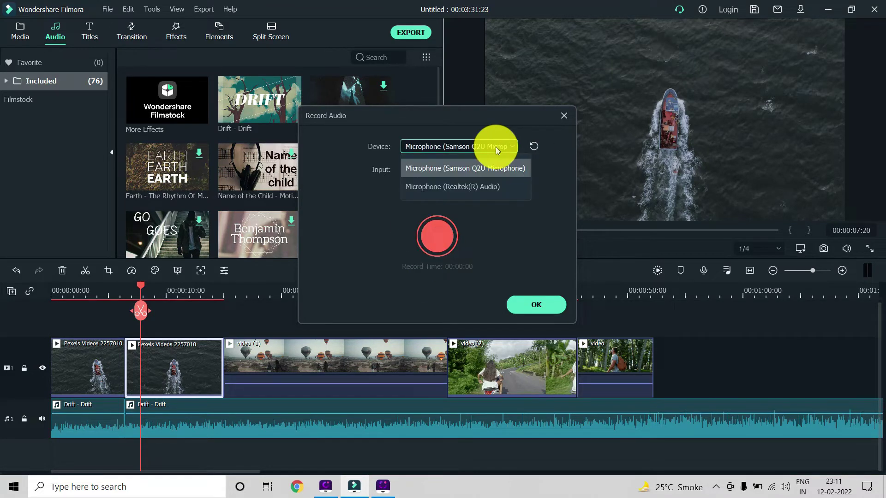
pyautogui.click(495, 147)
pyautogui.click(564, 115)
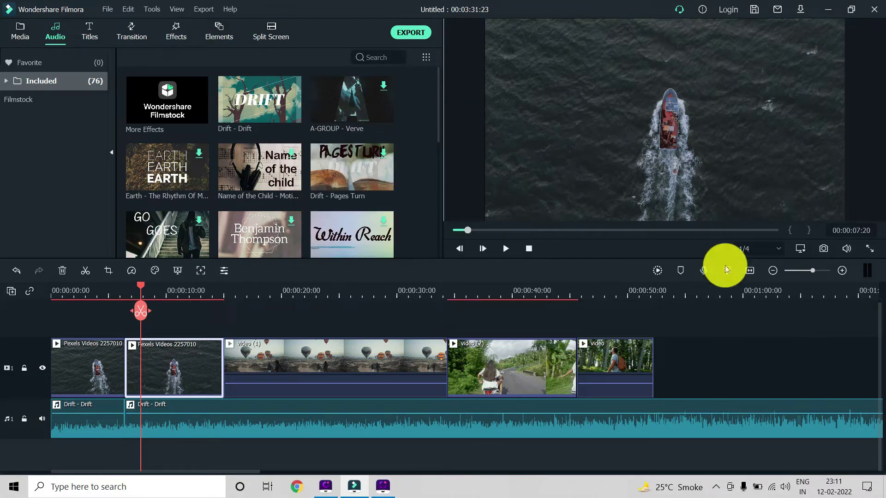
# Trim the end of the second Drift - Drift audio clip to the end of the last video clip, and fit the timeline.
pyautogui.click(750, 271)
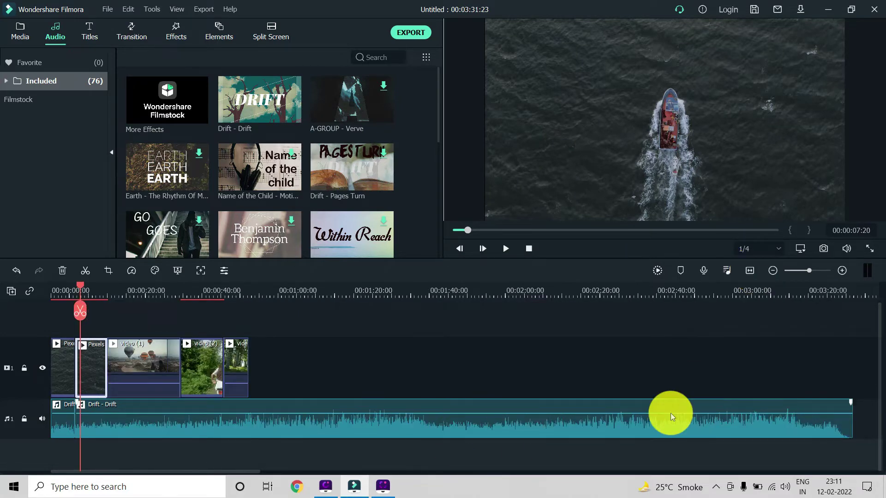
pyautogui.click(844, 417)
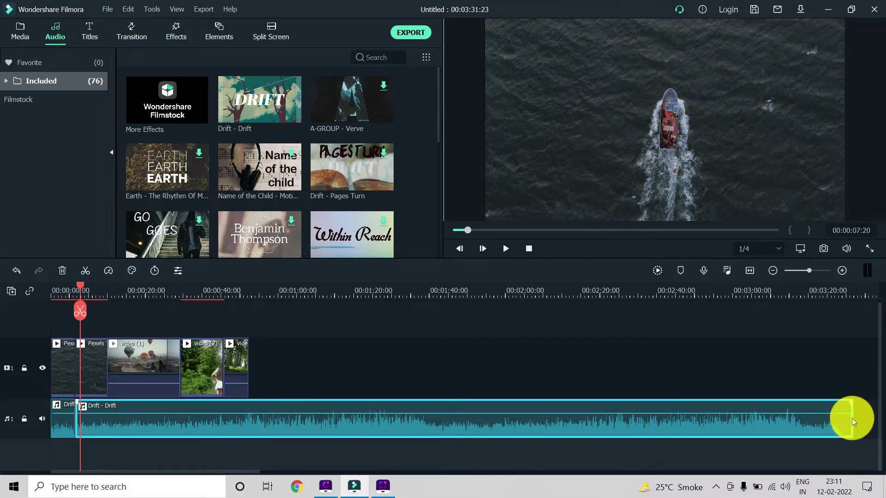
pyautogui.moveTo(852, 418); pyautogui.dragTo(247, 420)
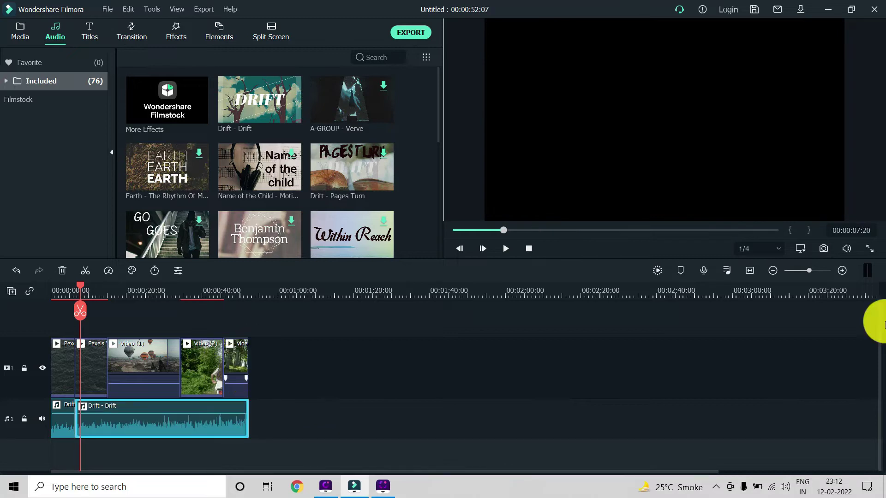
pyautogui.click(748, 272)
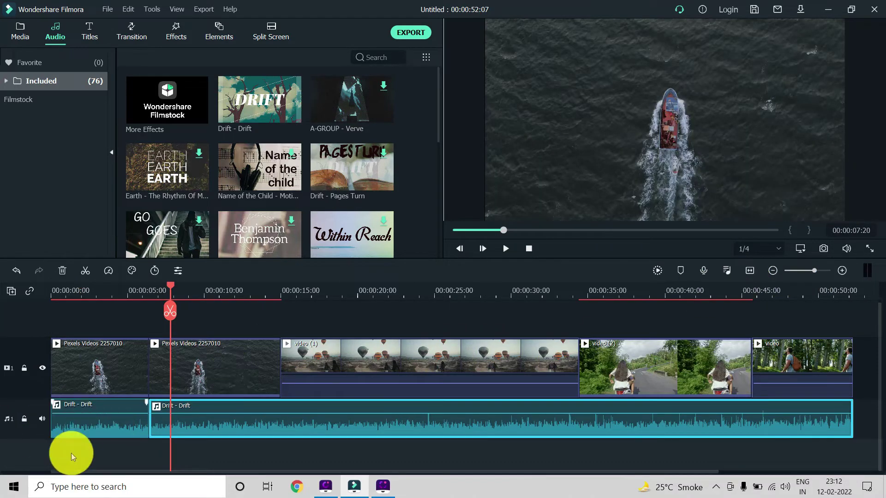
# Add a second video track above the existing one.
pyautogui.scroll(1, 18, 351)
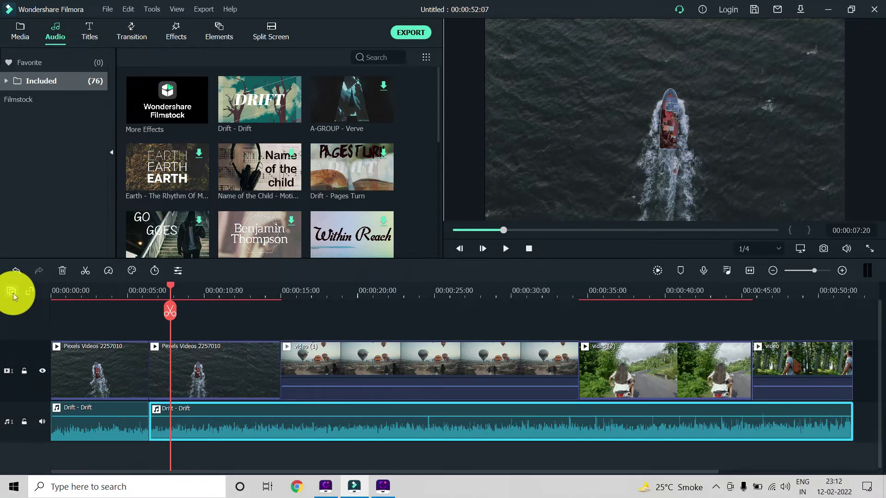
pyautogui.rightClick(26, 319)
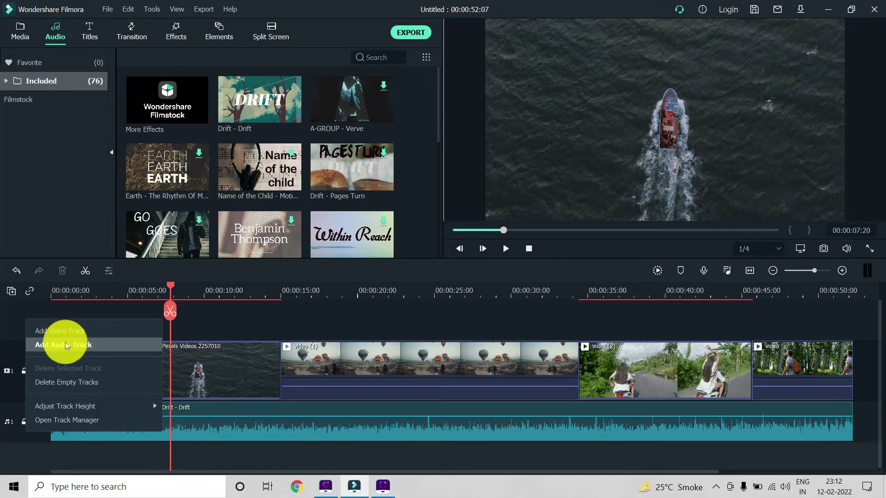
pyautogui.click(65, 332)
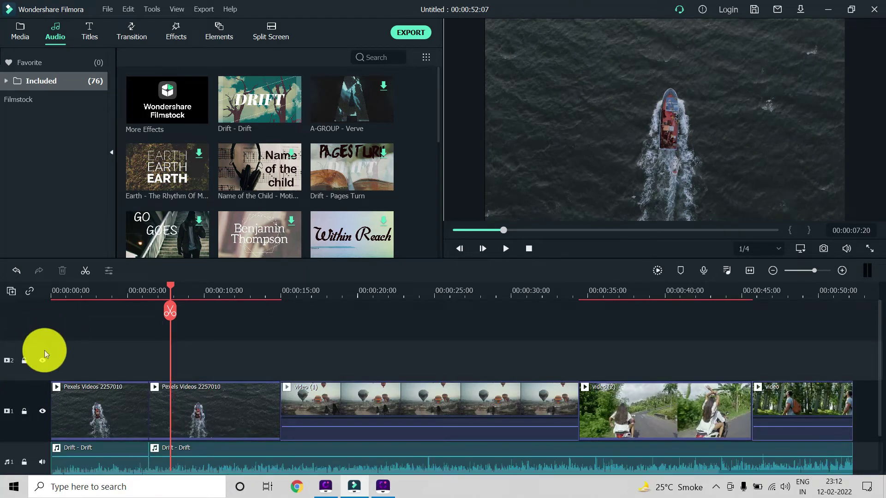
# Place the Travel 01 sample video at the start of the second video track.
pyautogui.click(20, 32)
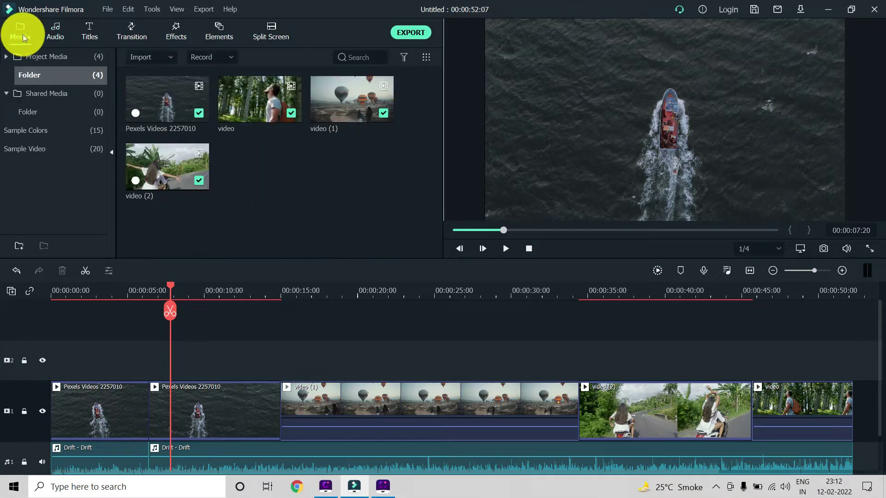
pyautogui.click(41, 147)
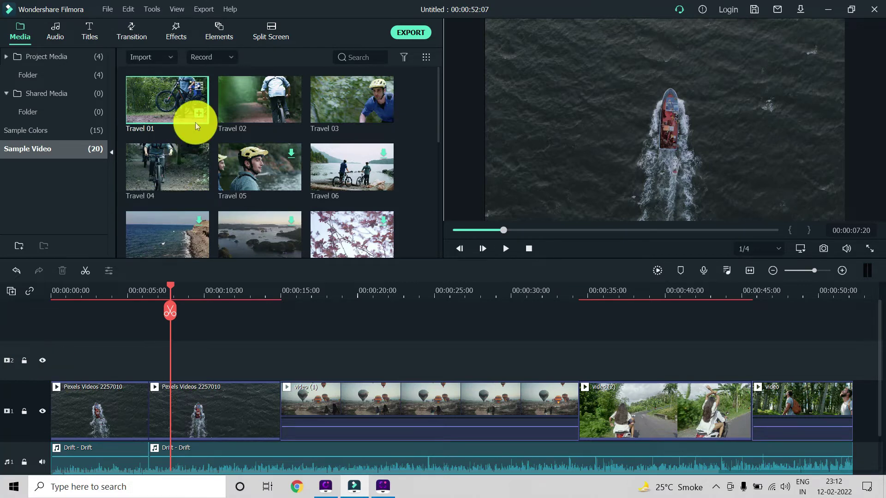
pyautogui.moveTo(195, 123); pyautogui.dragTo(57, 404)
pyautogui.scroll(-1, 73, 371)
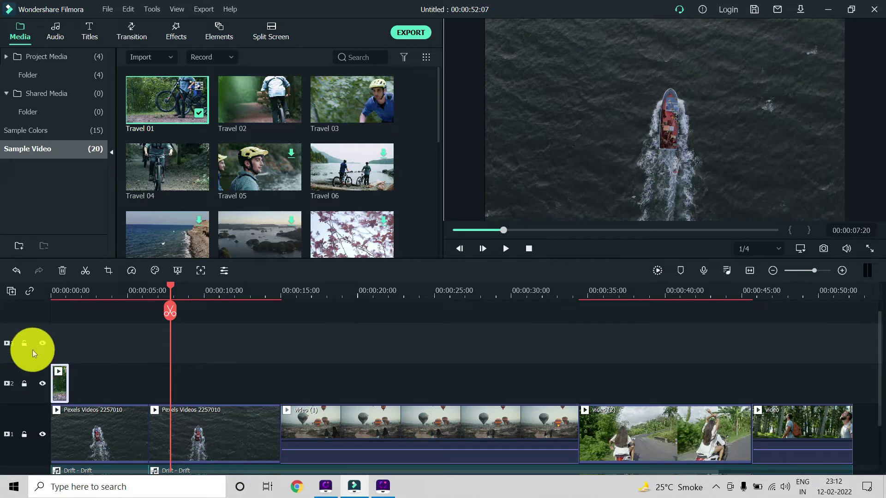
# Delete the empty third video track.
pyautogui.click(23, 329)
pyautogui.rightClick(23, 330)
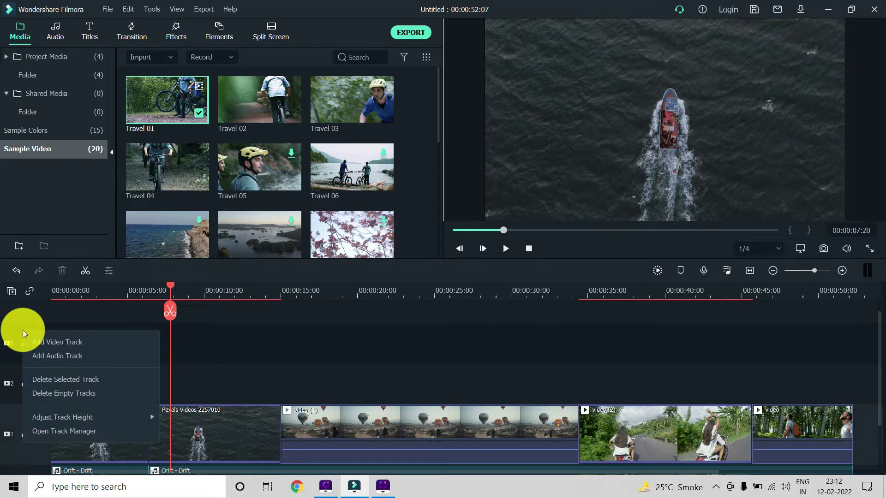
pyautogui.click(83, 379)
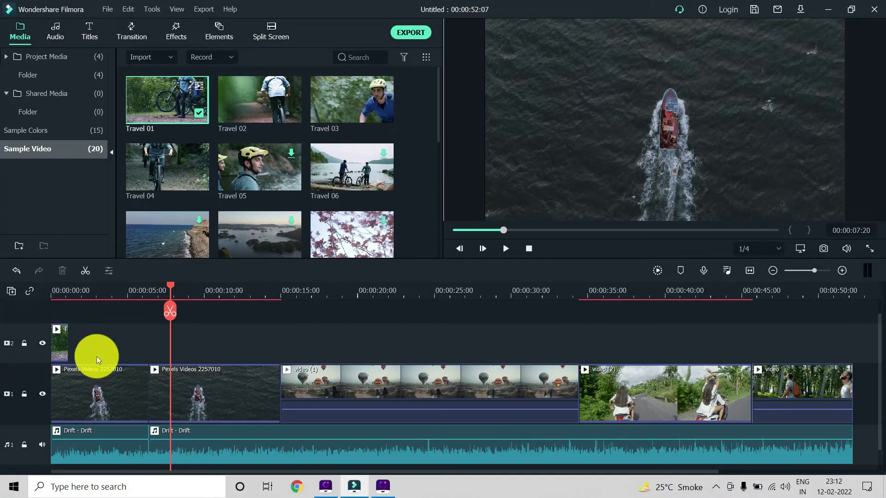
# Delete the second video track together with its Travel 01 clip.
pyautogui.scroll(-1, 39, 343)
pyautogui.scroll(2, 17, 338)
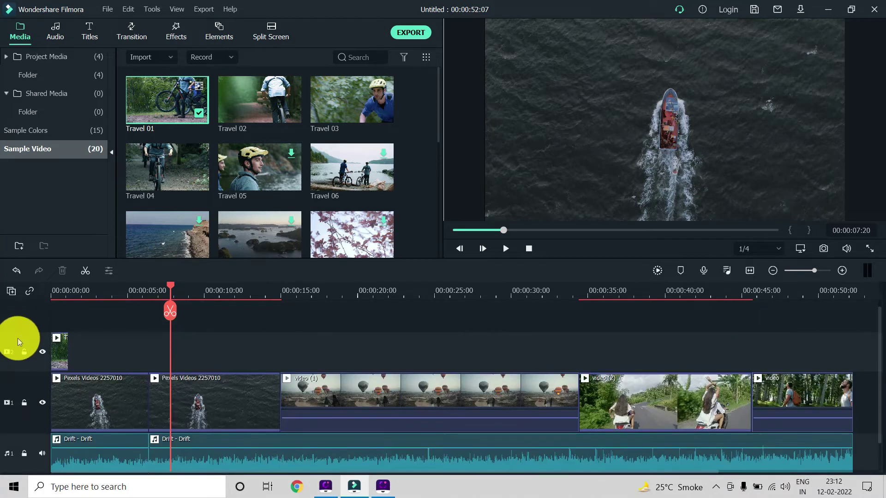
pyautogui.rightClick(18, 338)
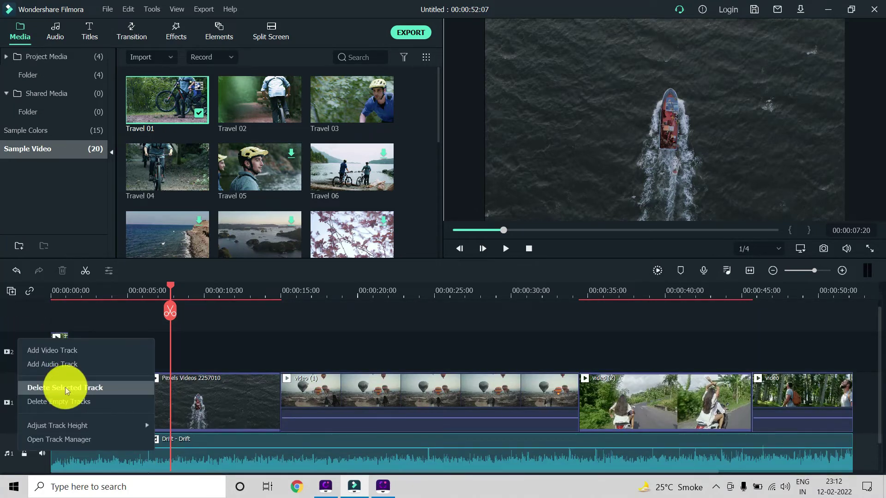
pyautogui.click(65, 386)
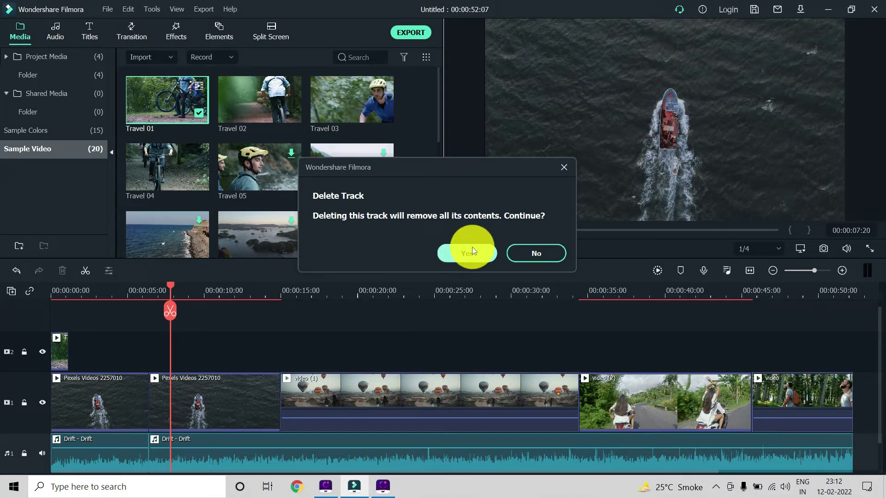
pyautogui.click(454, 252)
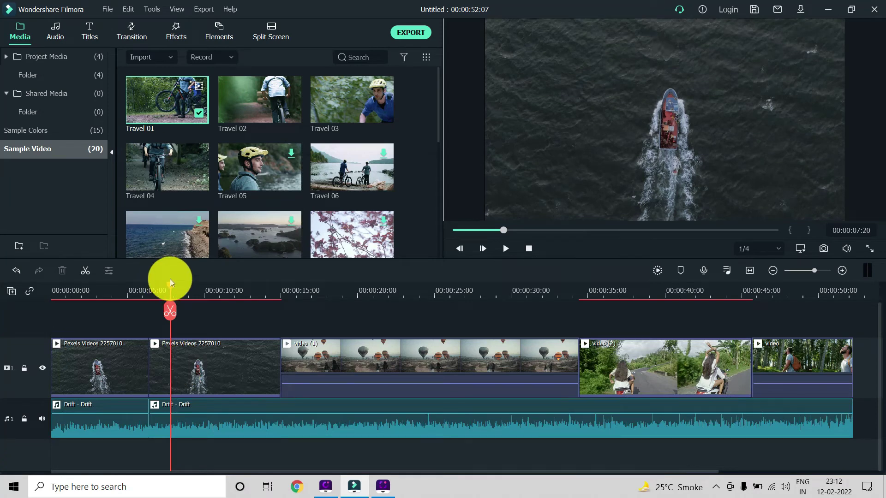
# Return the playhead to the start and add Dissolve, Fade, Flash and Erase transitions, in that order, to the four cuts between the video clips.
pyautogui.moveTo(170, 279); pyautogui.dragTo(55, 300)
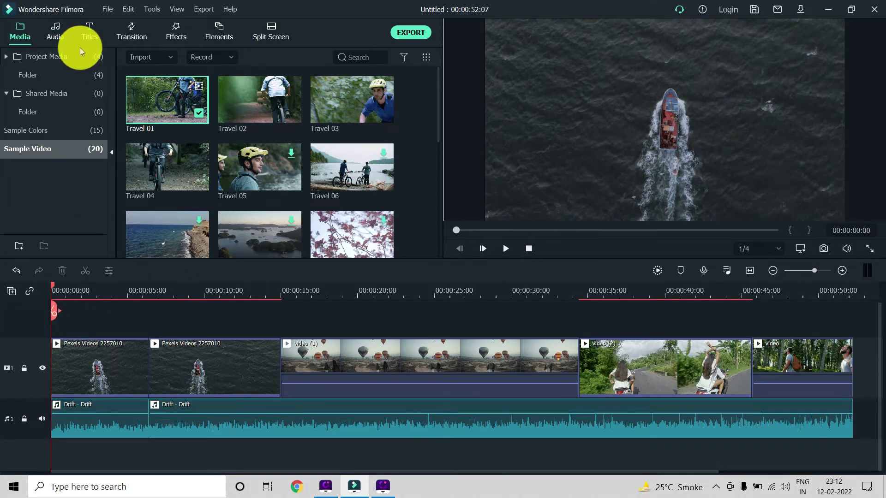
pyautogui.click(132, 32)
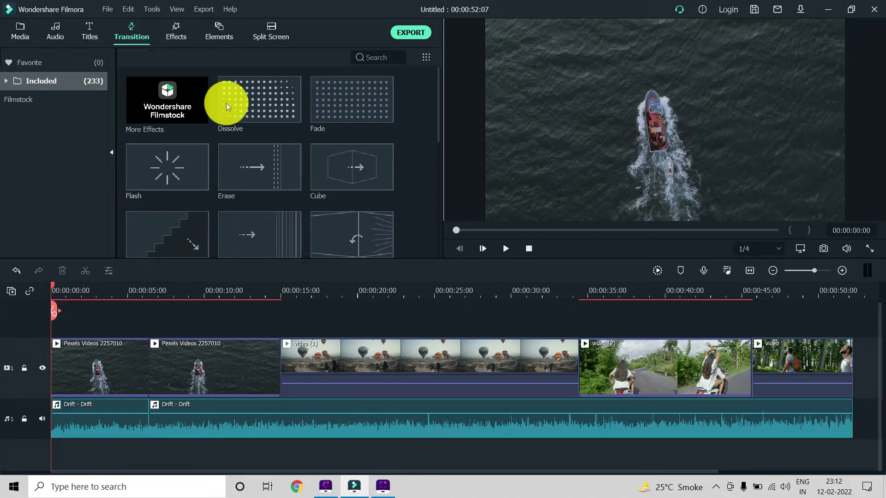
pyautogui.moveTo(255, 99); pyautogui.dragTo(143, 367)
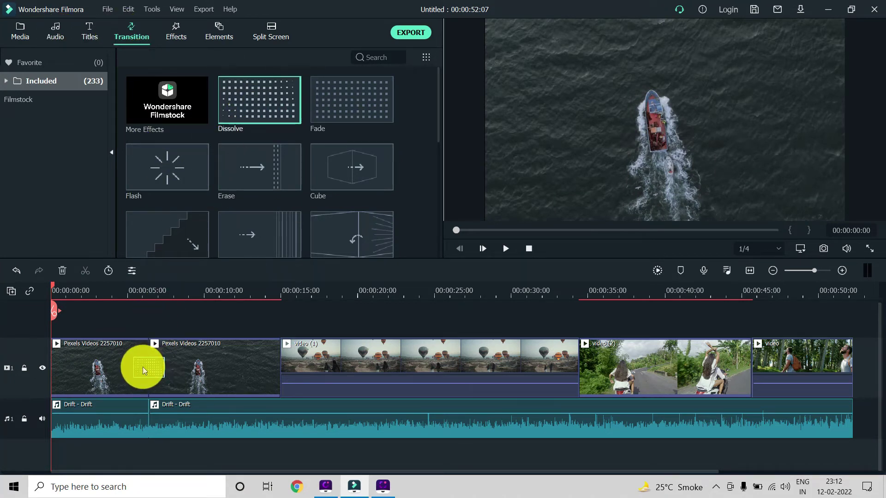
pyautogui.click(356, 95)
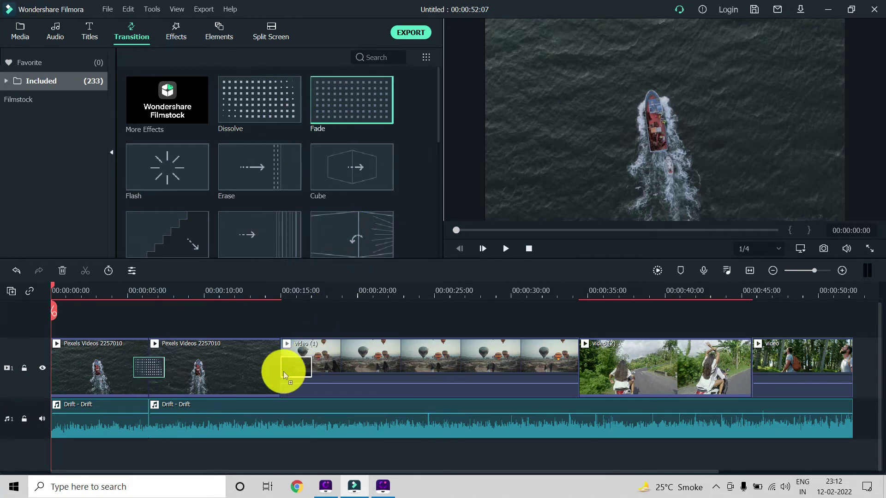
pyautogui.moveTo(283, 372); pyautogui.dragTo(281, 372)
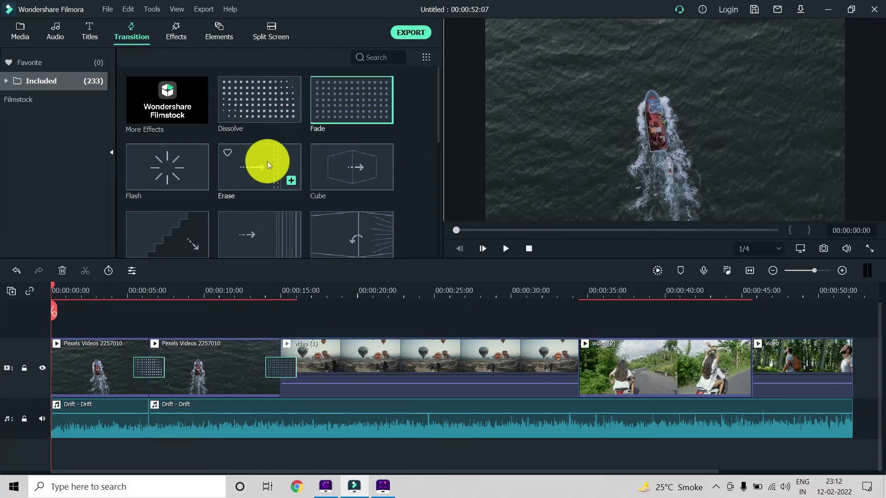
pyautogui.moveTo(159, 159); pyautogui.dragTo(522, 318)
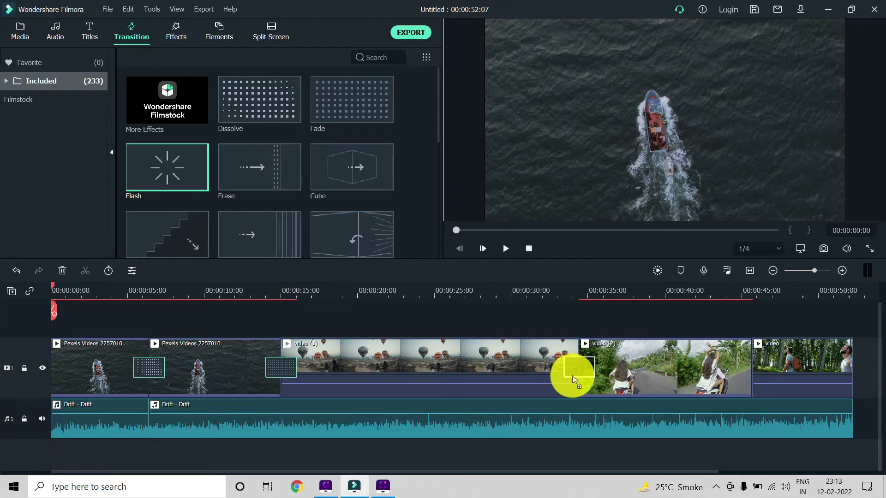
pyautogui.moveTo(252, 165)
pyautogui.mouseDown()
pyautogui.moveTo(641, 370)
pyautogui.moveTo(745, 373)
pyautogui.mouseUp()
# Adjust the first Drift - Drift music clip's volume along its volume line, raising it to 0.43 dB and lowering it slightly.
pyautogui.click(228, 419)
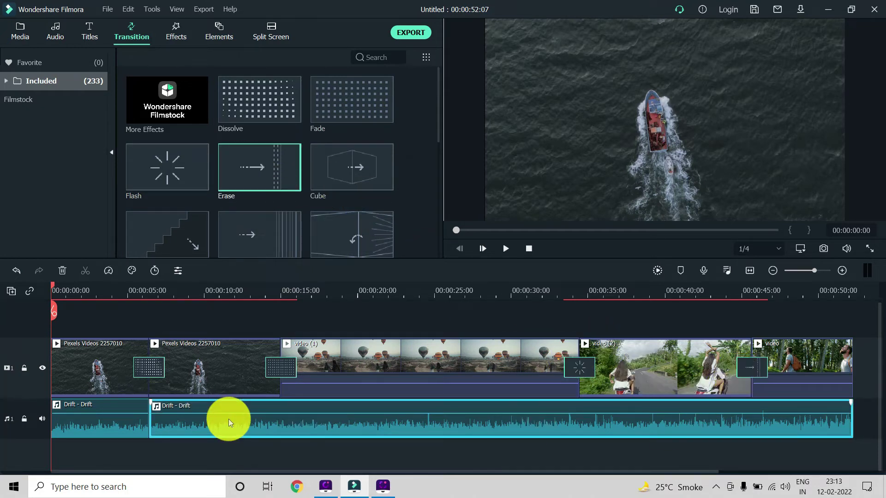
pyautogui.click(112, 420)
pyautogui.moveTo(120, 411)
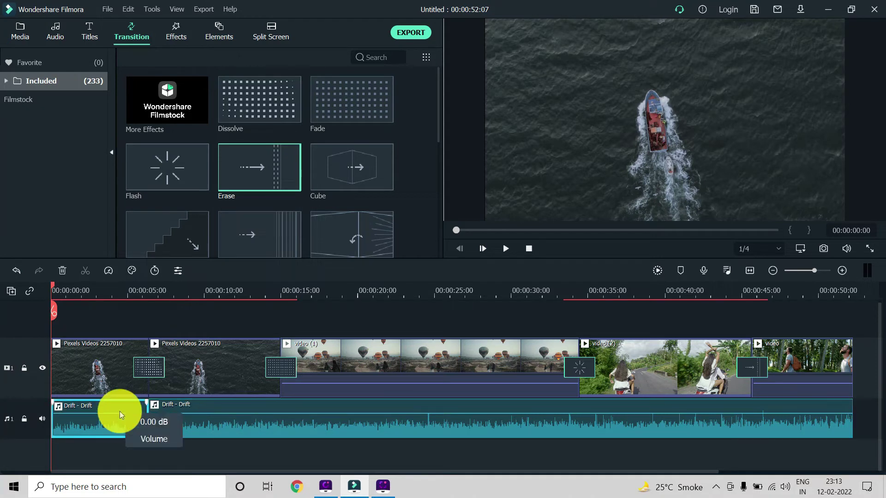
pyautogui.moveTo(112, 413); pyautogui.dragTo(117, 413)
pyautogui.moveTo(131, 415)
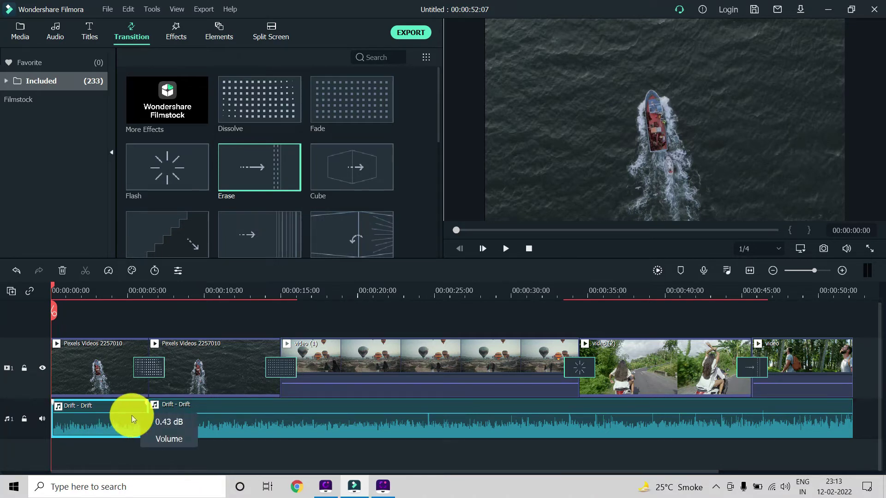
pyautogui.moveTo(128, 413); pyautogui.dragTo(125, 414)
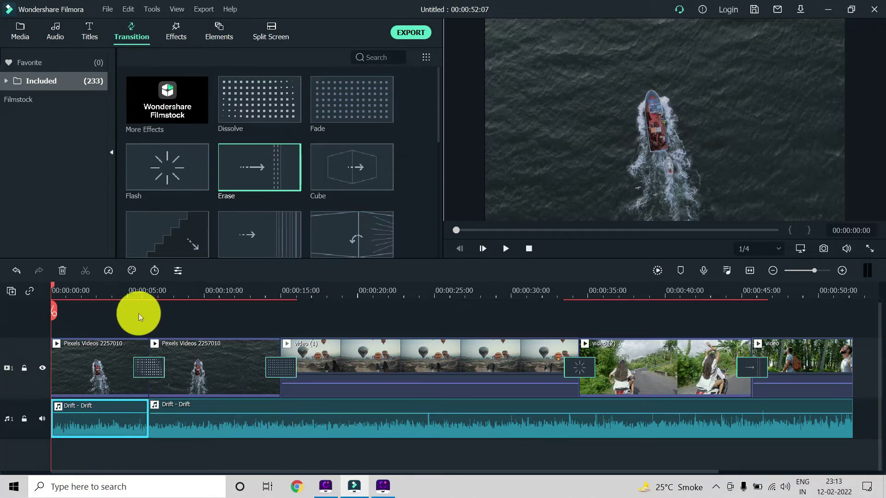
# Preview the New Opener 6 title and place it at the start of a new video track above the clips.
pyautogui.click(87, 31)
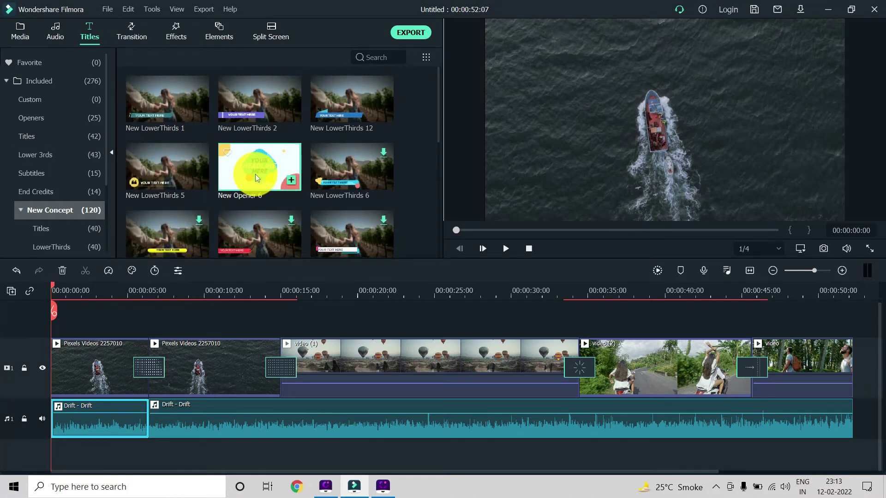
pyautogui.click(267, 166)
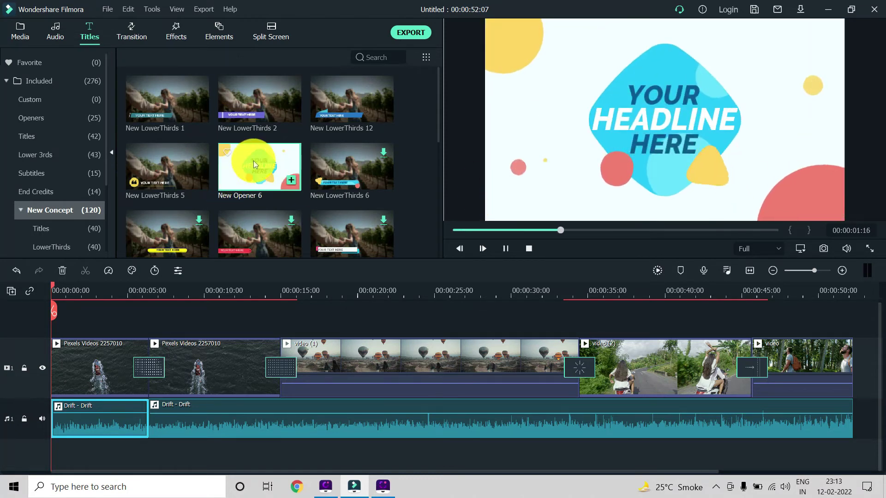
pyautogui.click(51, 375)
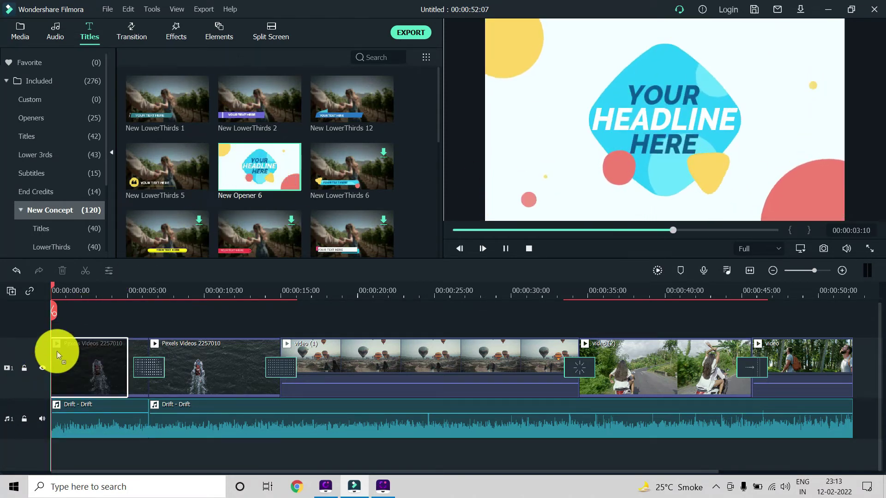
pyautogui.moveTo(56, 351); pyautogui.dragTo(55, 321)
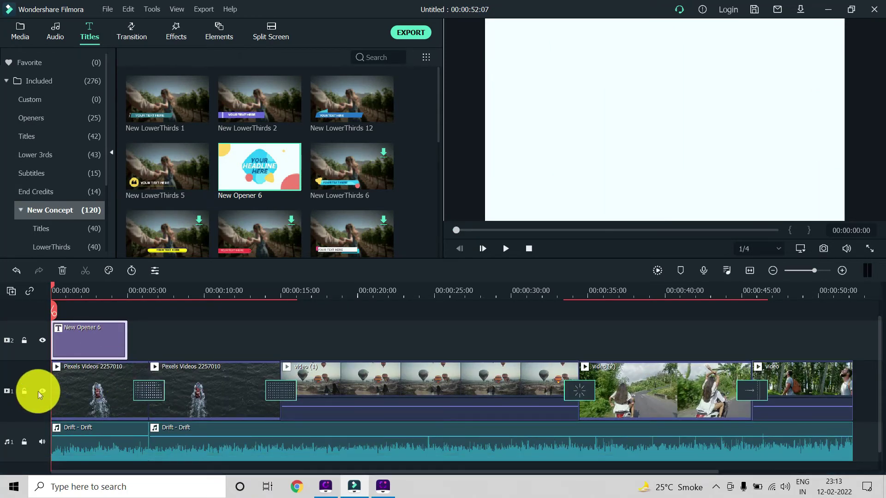
# Shift all video and music clips together, without the title, so they start where the New Opener 6 title ends.
pyautogui.click(63, 391)
pyautogui.scroll(-1, 72, 370)
pyautogui.click(44, 366)
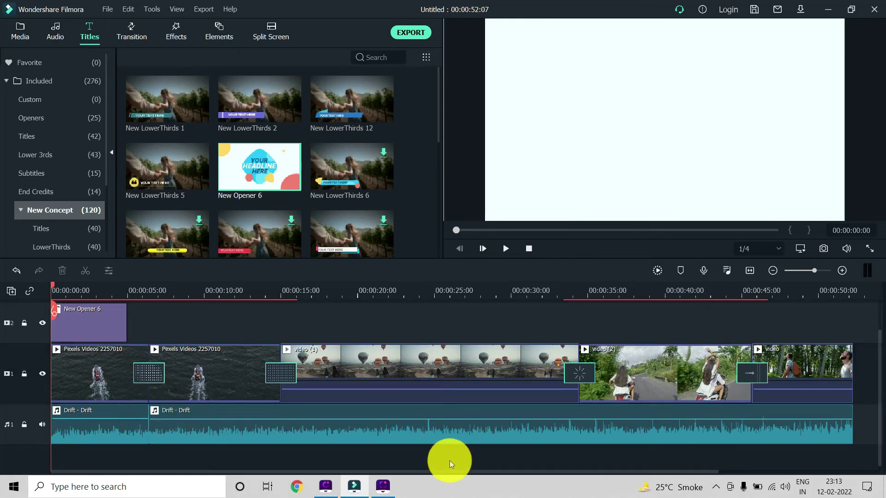
pyautogui.hotkey('ctrl', 'a')
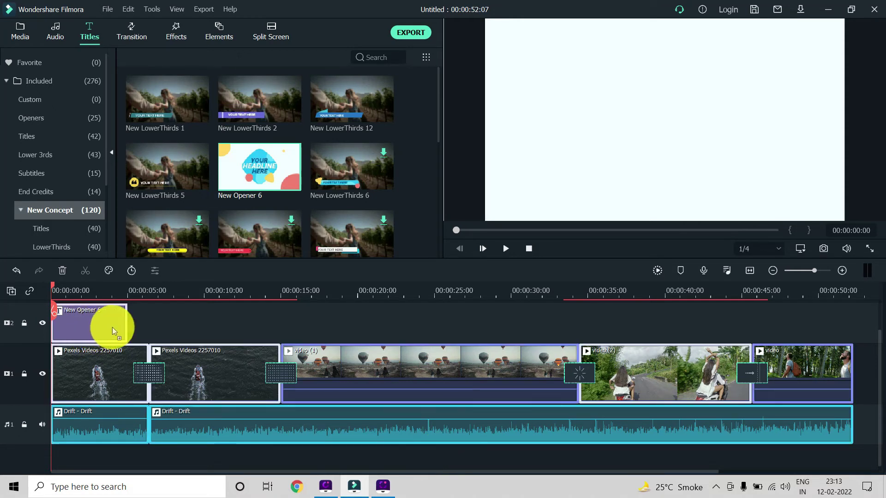
pyautogui.moveTo(112, 328)
pyautogui.mouseDown()
pyautogui.moveTo(213, 337)
pyautogui.moveTo(105, 327)
pyautogui.mouseUp()
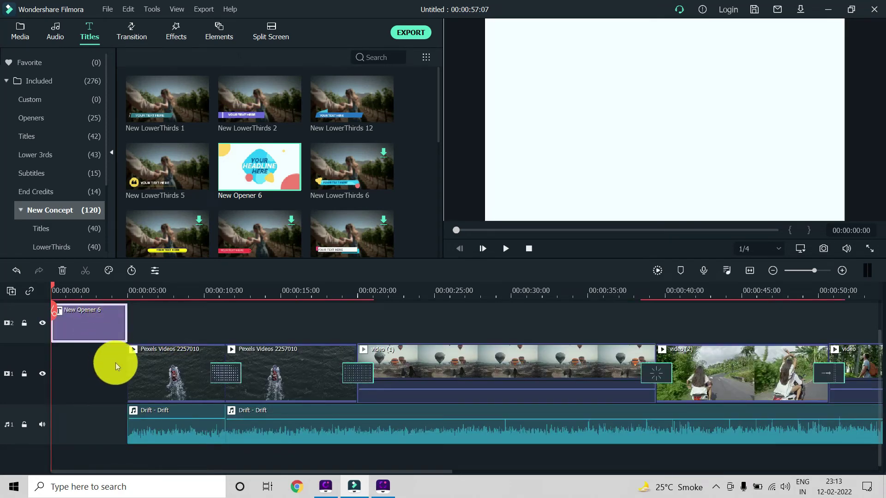
# Open the New Opener 6 title for editing and replace its "HERE" line with "Journey".
pyautogui.scroll(1, 111, 353)
pyautogui.doubleClick(104, 342)
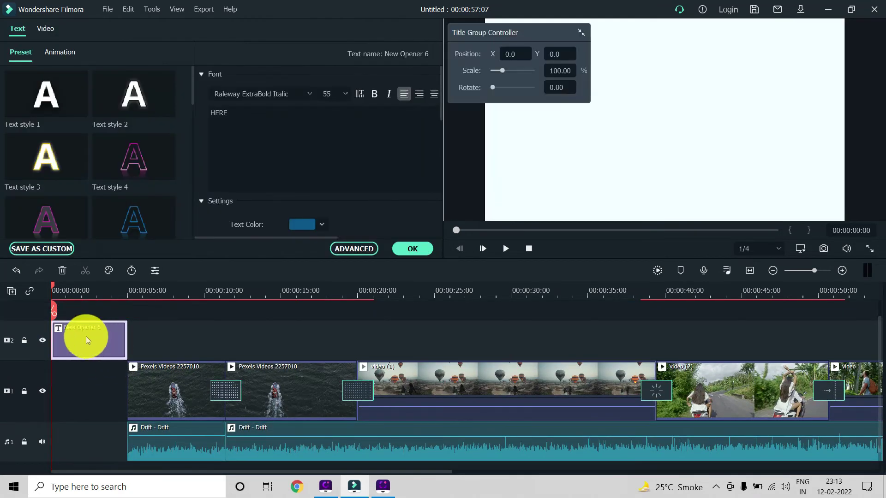
pyautogui.doubleClick(253, 123)
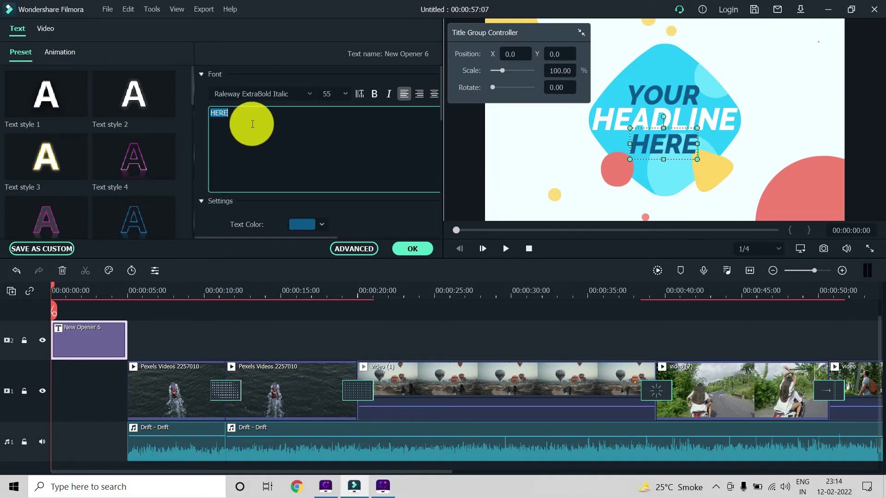
pyautogui.write('M')
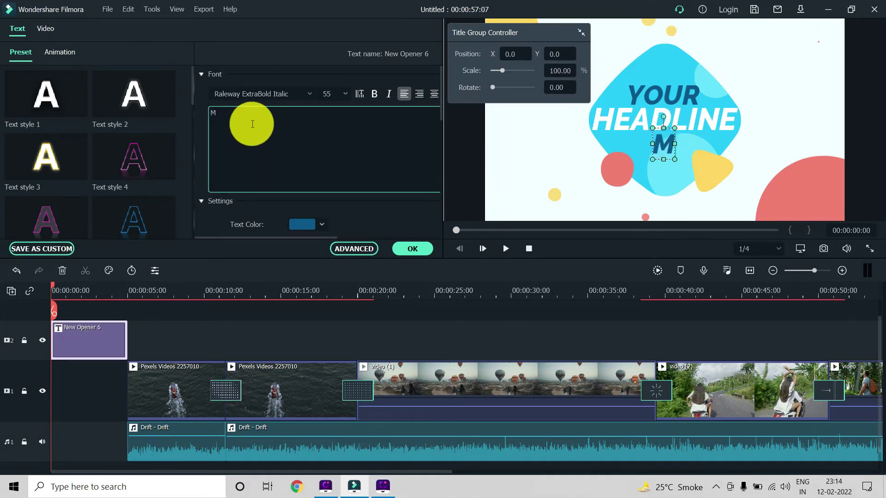
pyautogui.write('y')
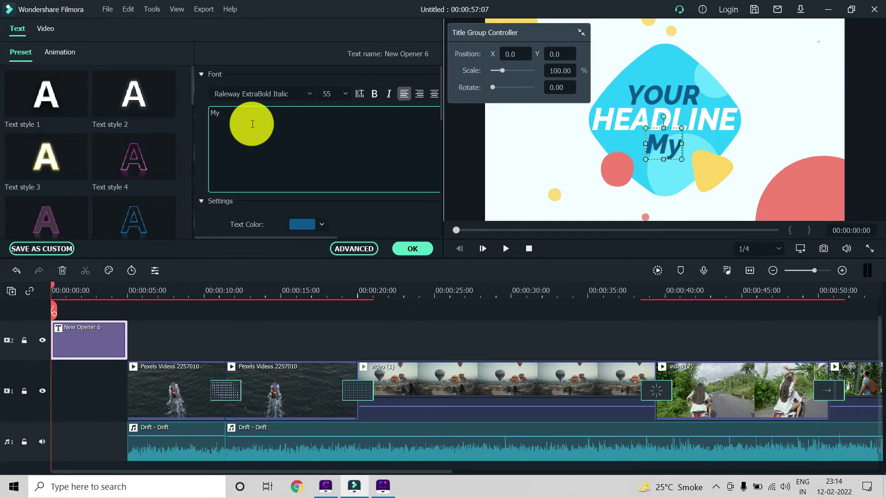
pyautogui.press('BackSpace')
pyautogui.press('BackSpace')
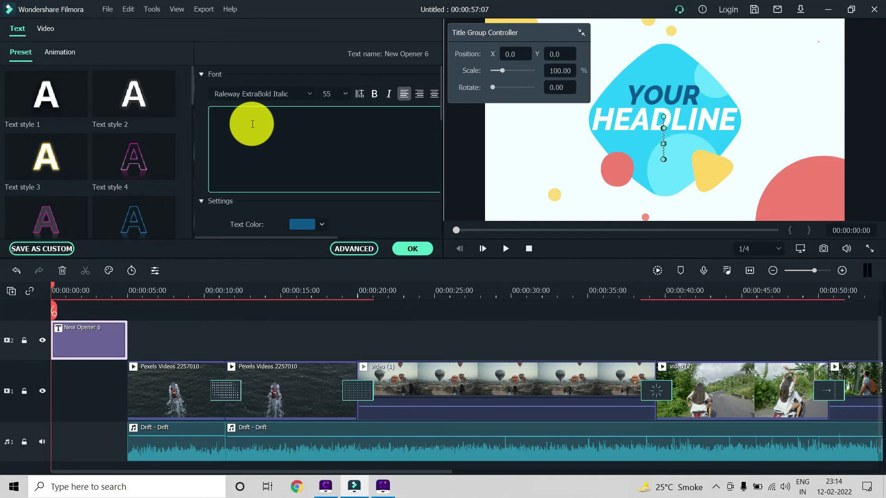
pyautogui.write('Jou')
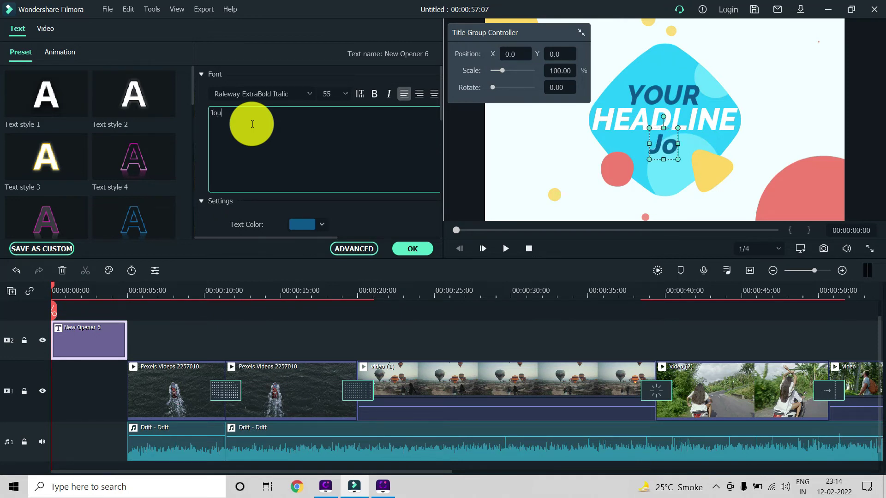
pyautogui.write('rney')
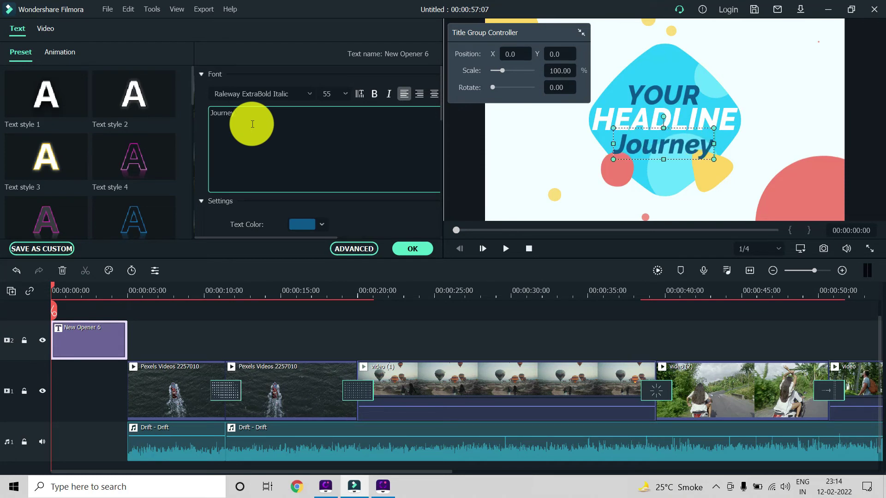
# Replace the title's "YOUR" line with "My".
pyautogui.click(659, 91)
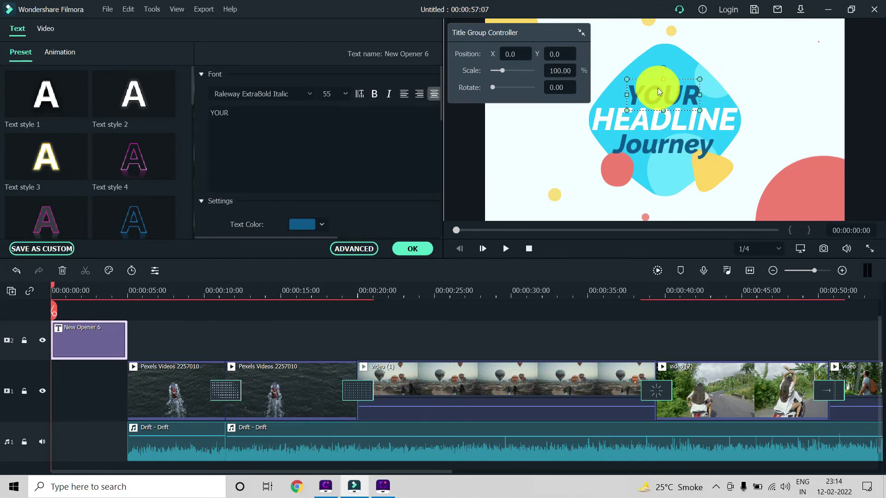
pyautogui.click(348, 118)
pyautogui.hotkey('ctrl', 'a')
pyautogui.write('My')
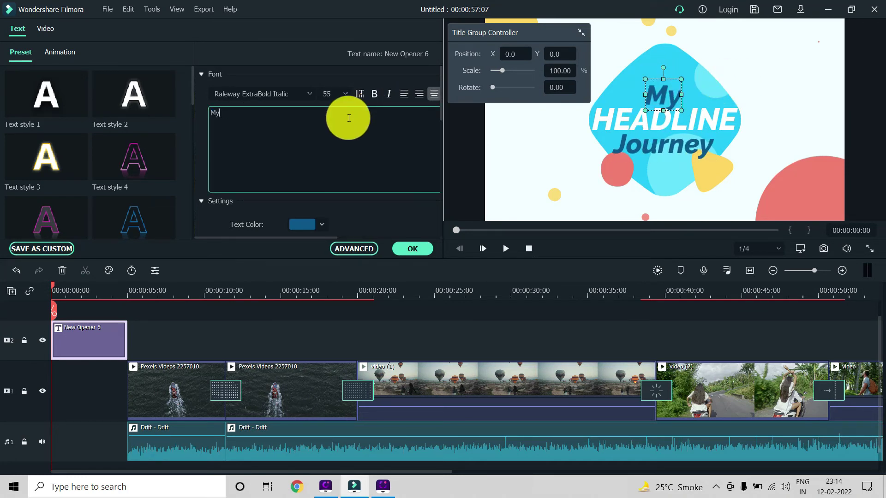
# Replace the title's "HEADLINE" line with "Travel" and finish editing the title.
pyautogui.click(698, 128)
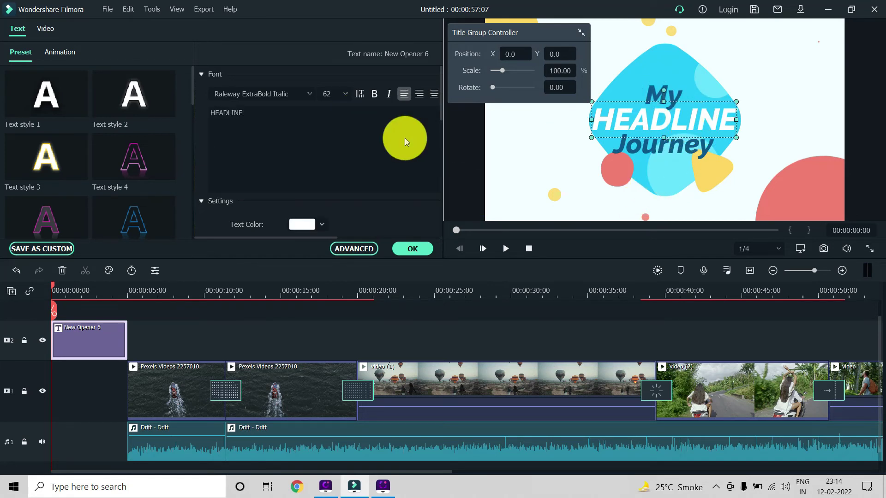
pyautogui.click(385, 132)
pyautogui.hotkey('ctrl', 'a')
pyautogui.write('Tr')
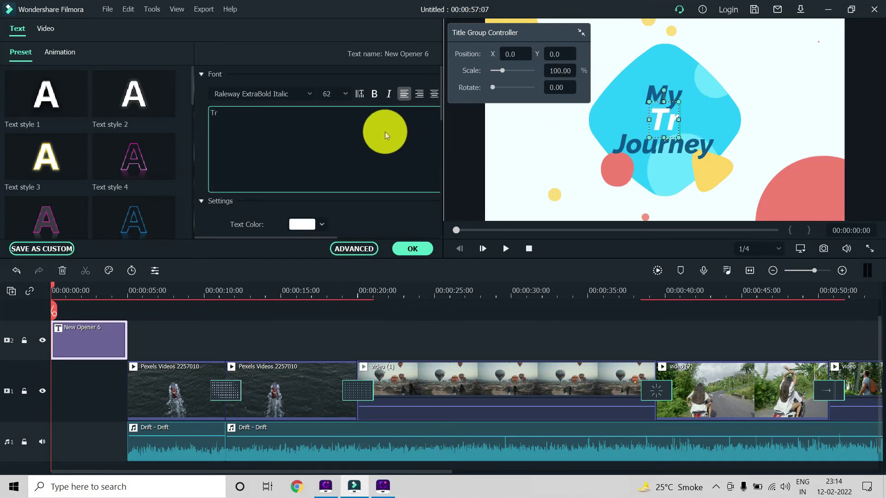
pyautogui.write('avel')
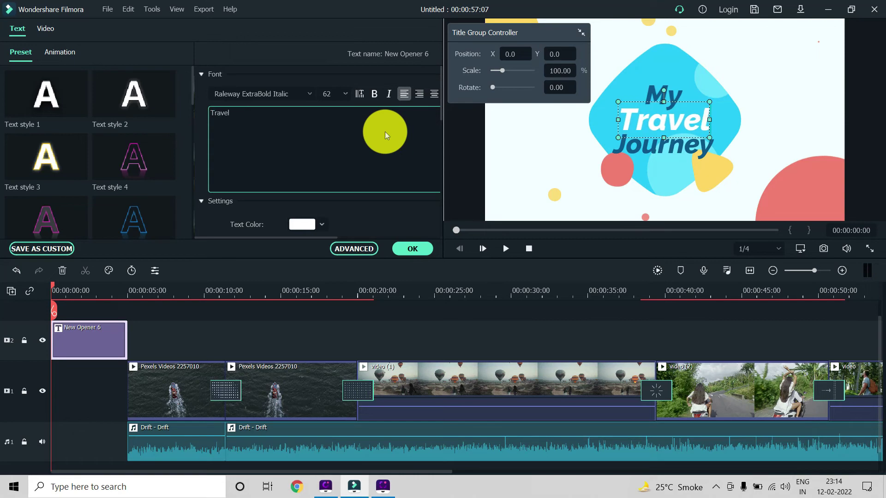
pyautogui.click(419, 245)
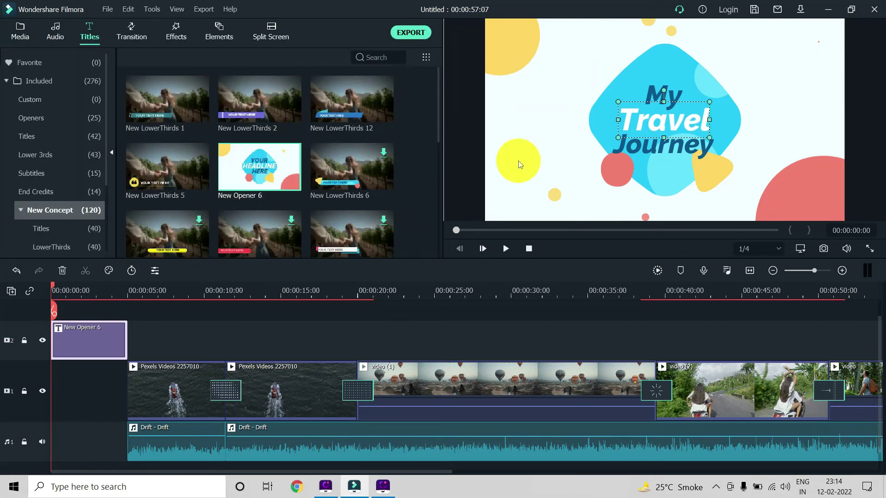
pyautogui.click(520, 165)
pyautogui.click(151, 347)
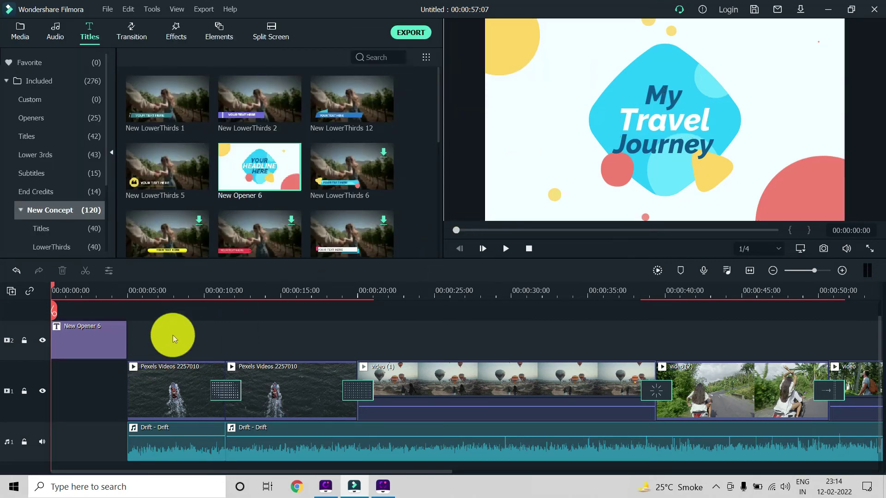
# Add a Dissolve transition to the end of the New Opener 6 title.
pyautogui.click(126, 35)
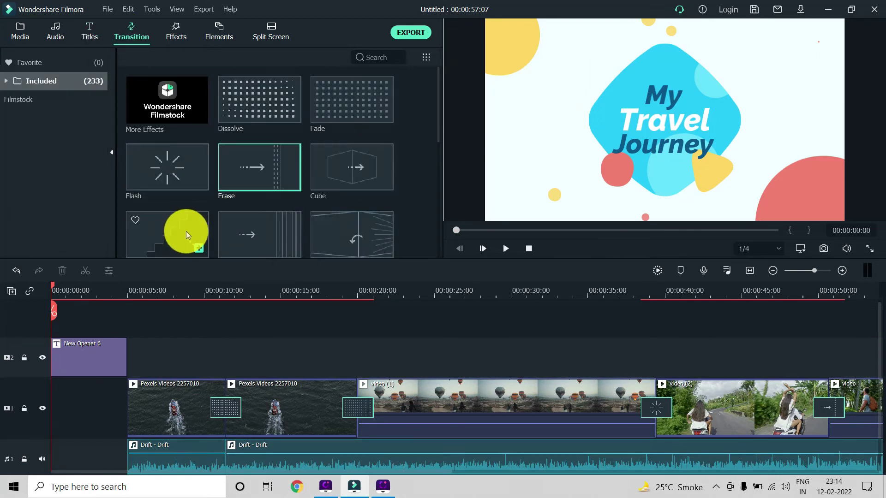
pyautogui.scroll(-3, 187, 231)
pyautogui.scroll(3, 226, 163)
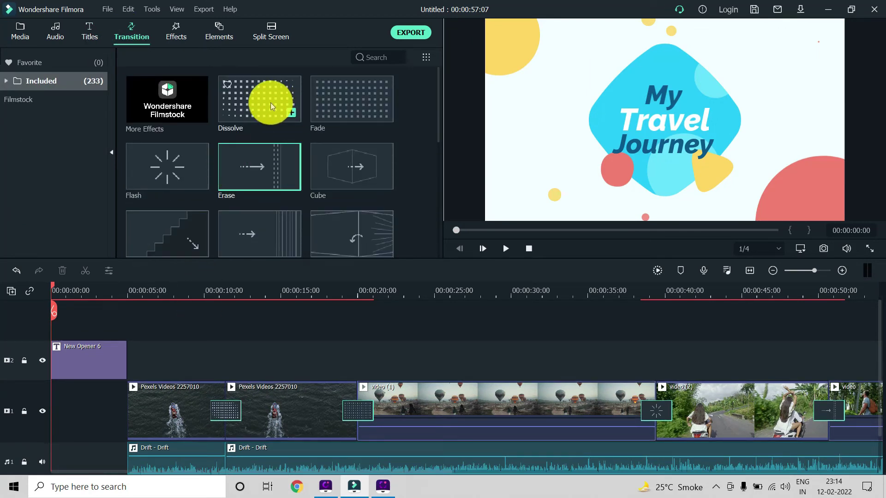
pyautogui.moveTo(270, 102); pyautogui.dragTo(123, 366)
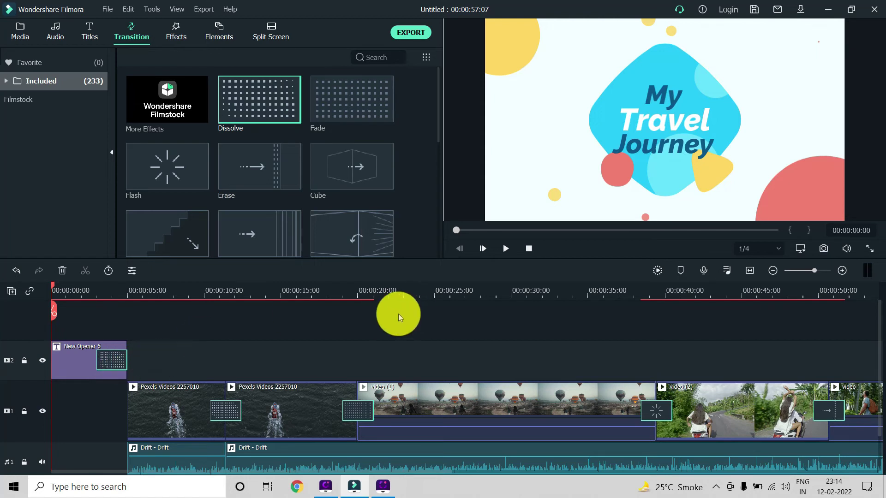
pyautogui.scroll(-1, 399, 318)
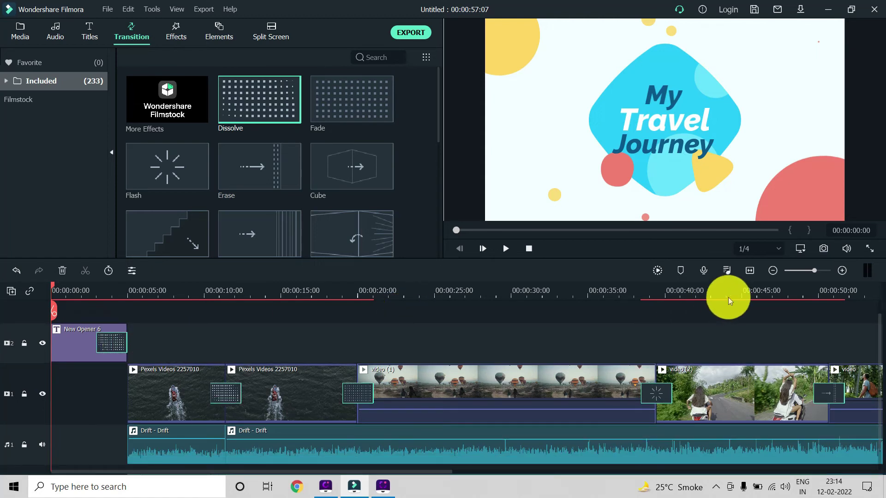
# Place the Chromatic Aberration filter above the video (2) clip on the second track and extend it to that clip's full length.
pyautogui.click(749, 270)
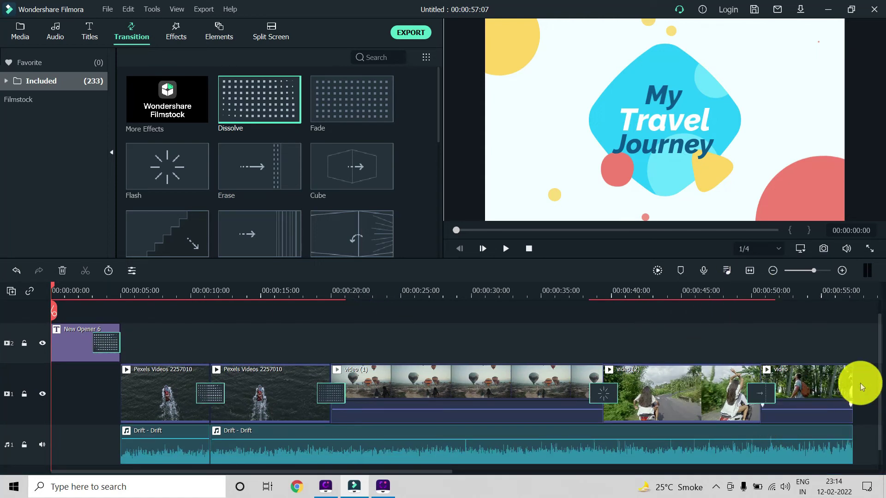
pyautogui.click(172, 32)
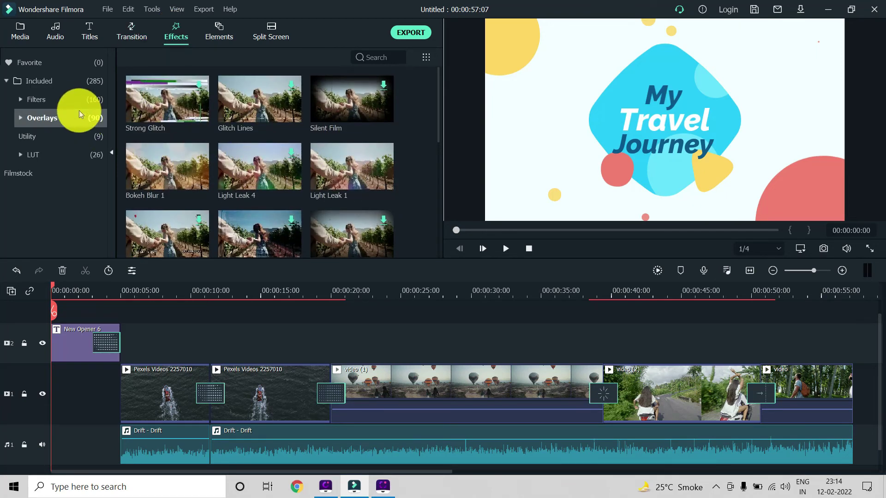
pyautogui.click(68, 102)
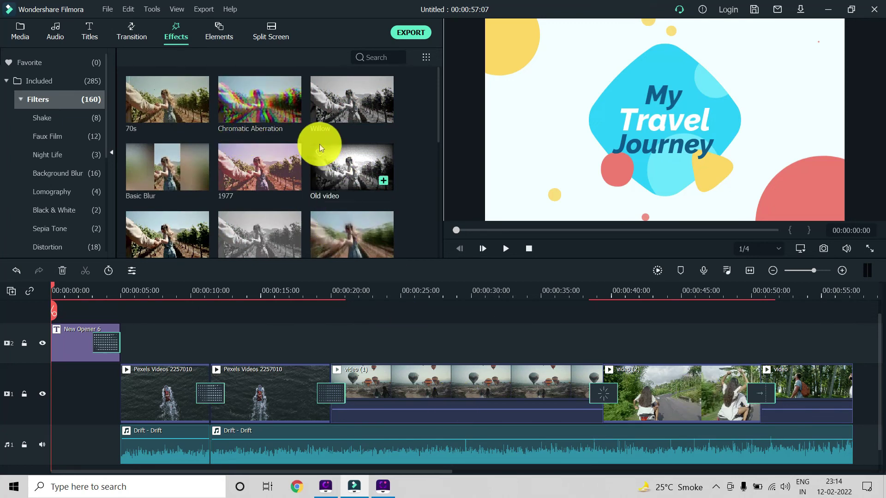
pyautogui.moveTo(257, 98); pyautogui.dragTo(611, 347)
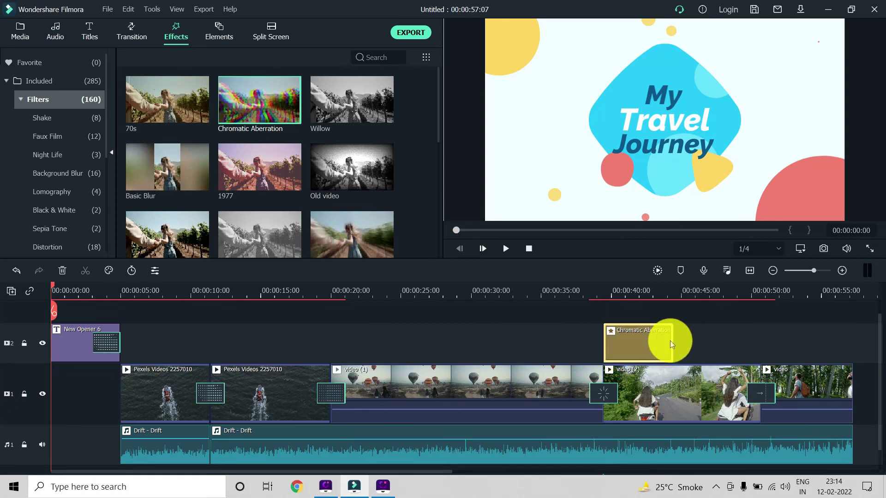
pyautogui.moveTo(672, 340); pyautogui.dragTo(760, 340)
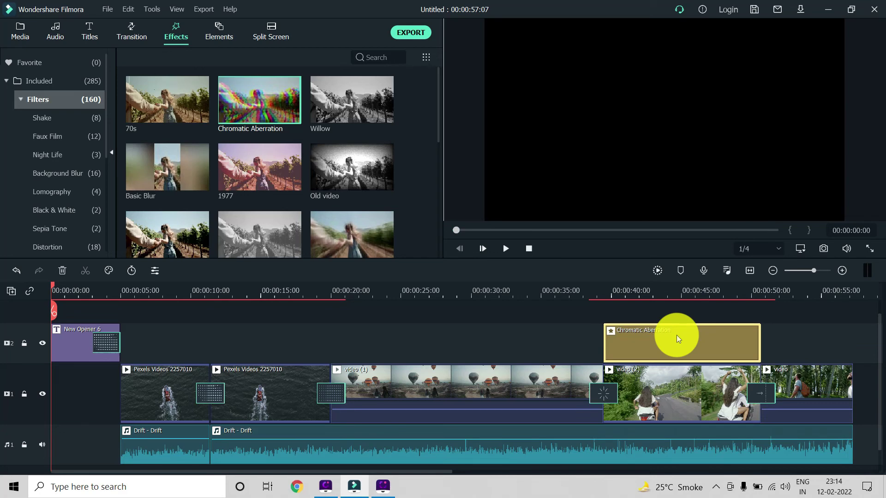
# Play the edited project from the start in the full-screen preview.
pyautogui.scroll(-1, 380, 377)
pyautogui.scroll(2, 380, 377)
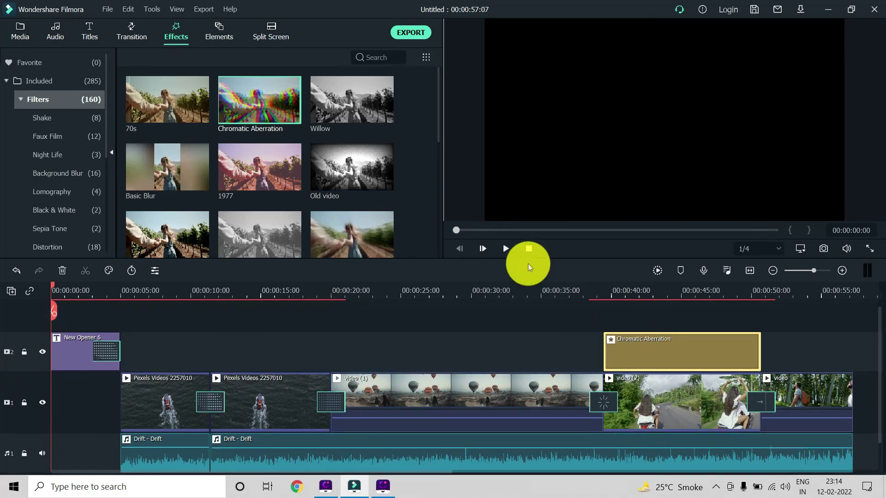
pyautogui.click(870, 249)
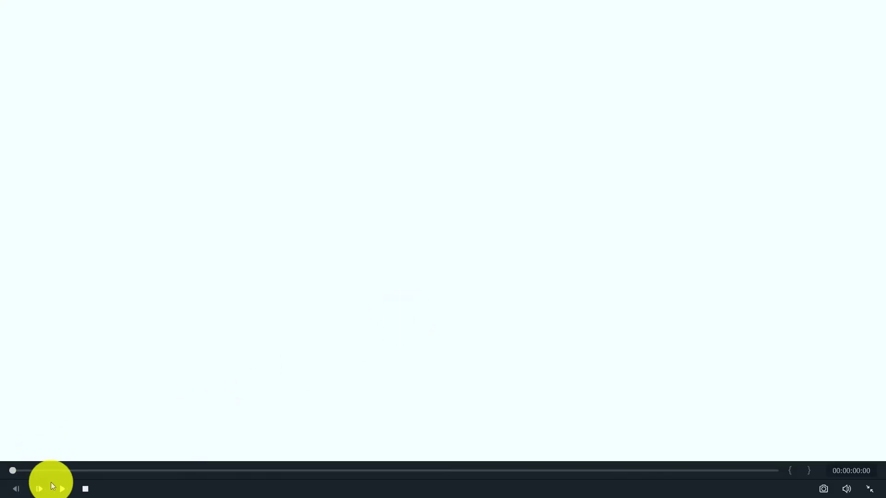
pyautogui.click(62, 490)
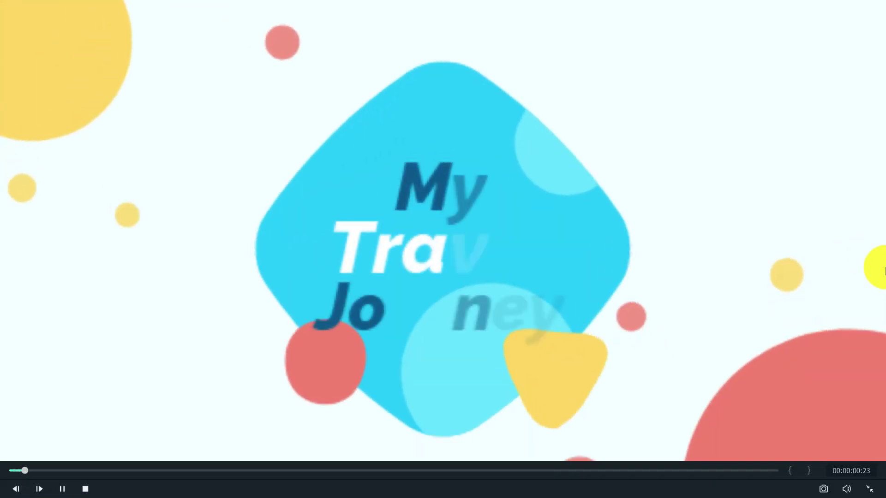